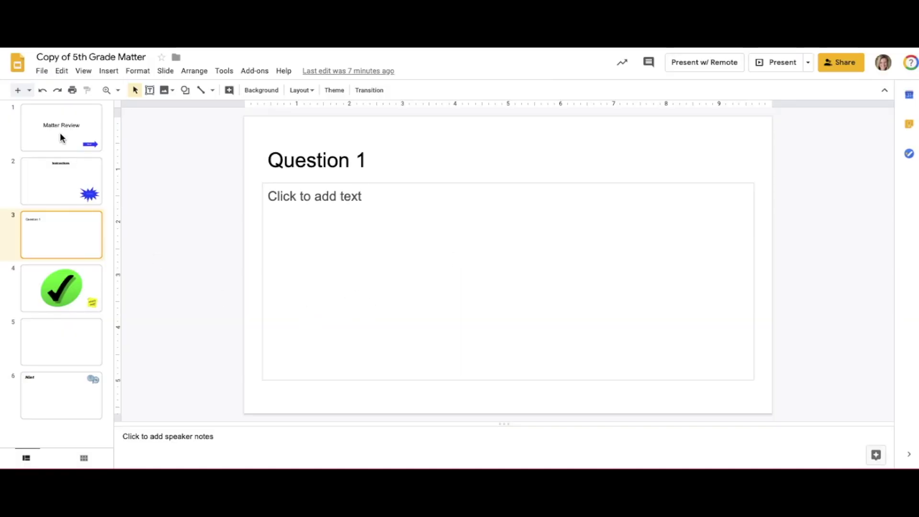
# Step through the deck from the Hint slide back up to the Matter Review title slide
pyautogui.press('Down')
pyautogui.press('Down')
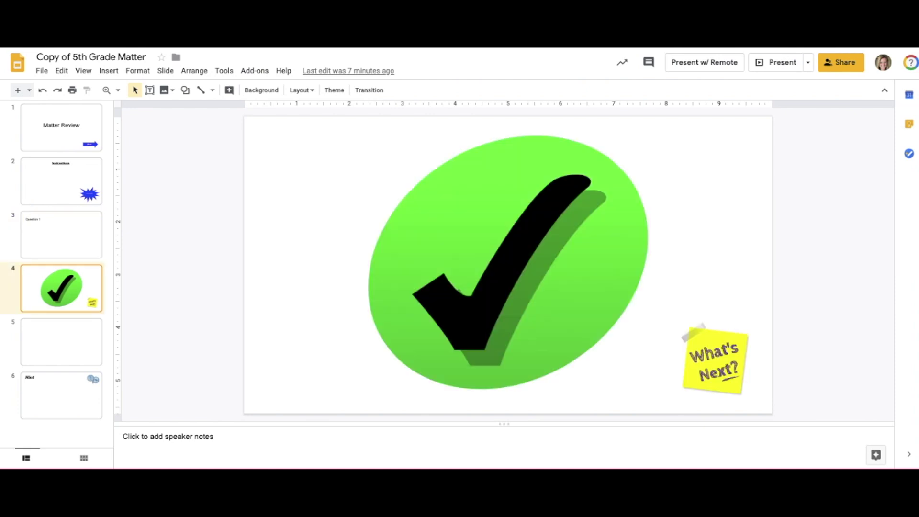
pyautogui.press('Down')
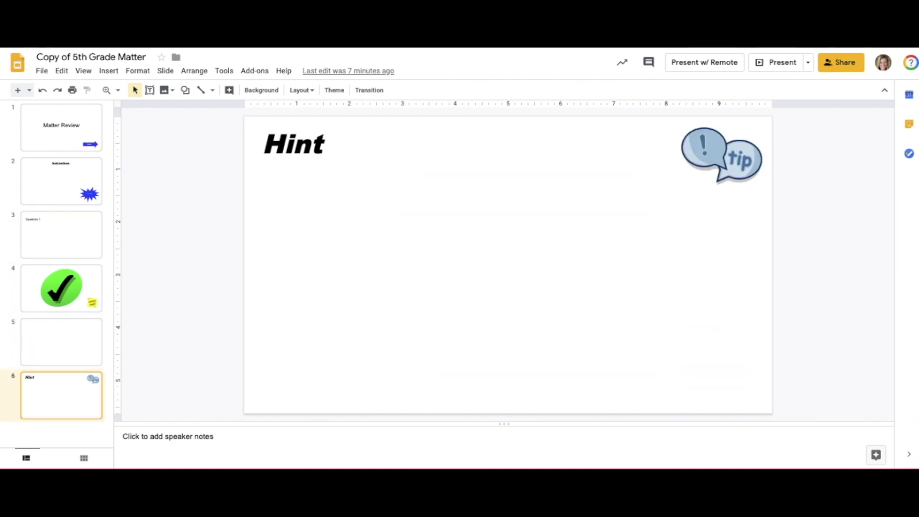
pyautogui.press('Up')
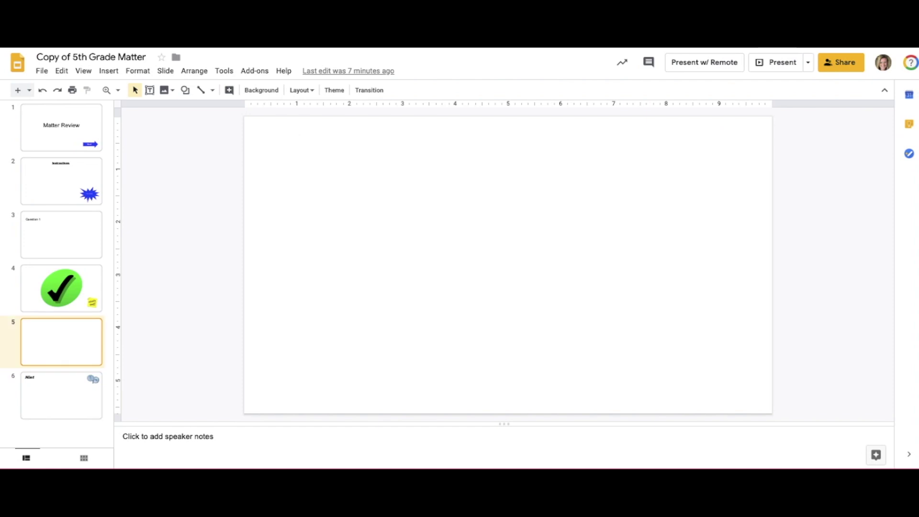
pyautogui.press('Up')
pyautogui.press('Up')
pyautogui.press('Up')
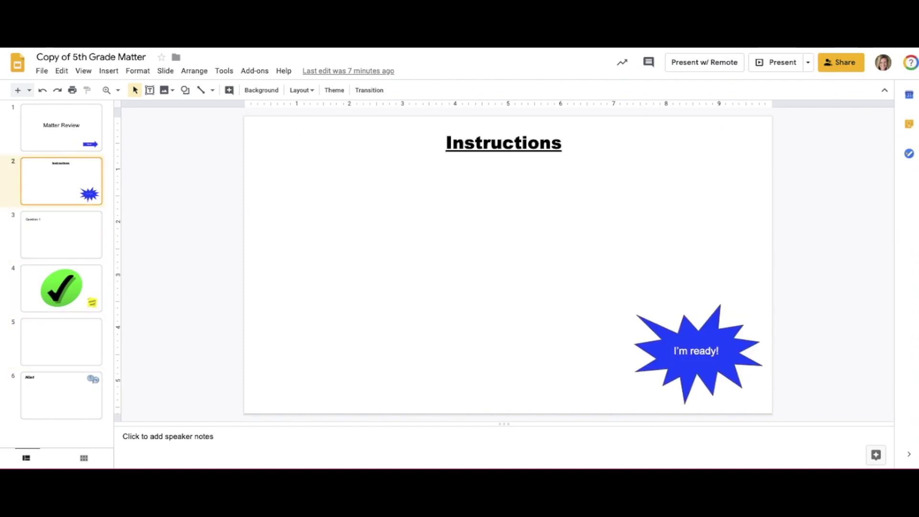
pyautogui.press('Up')
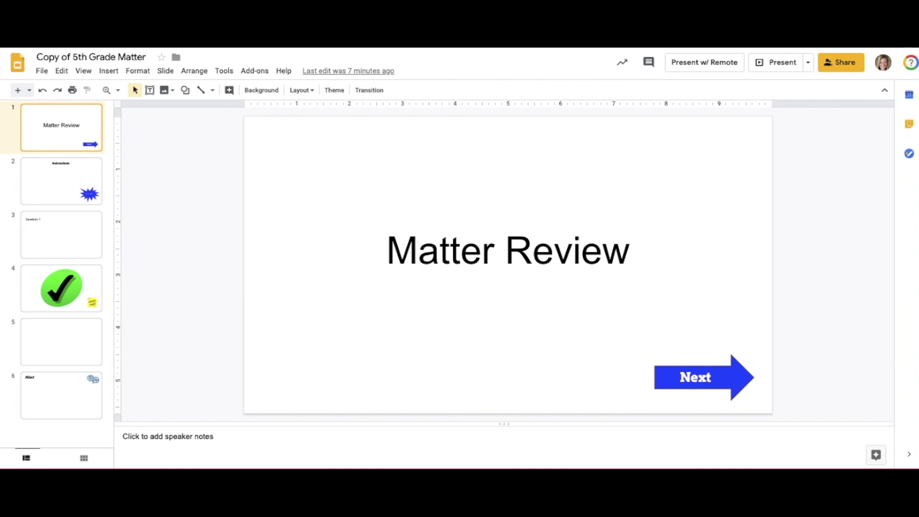
# Go to the Question 1 slide and show the new-slide layout gallery
pyautogui.click(61, 181)
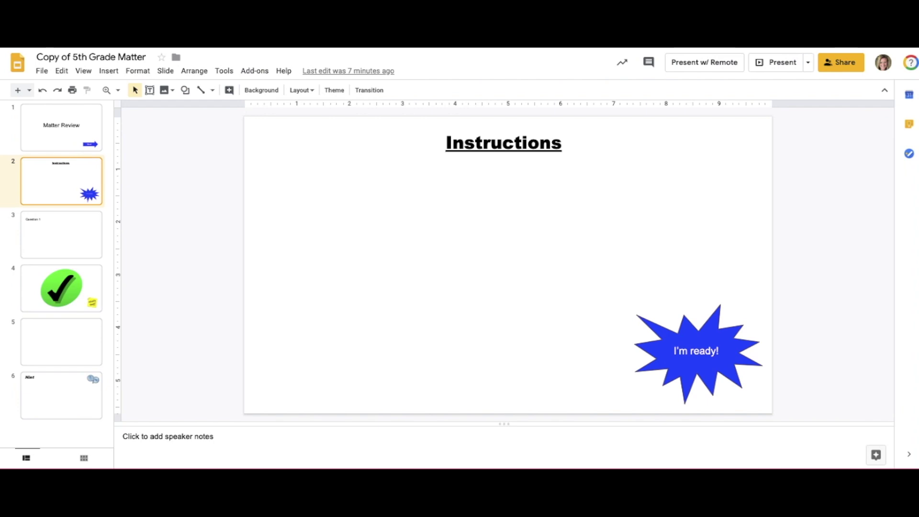
pyautogui.click(61, 235)
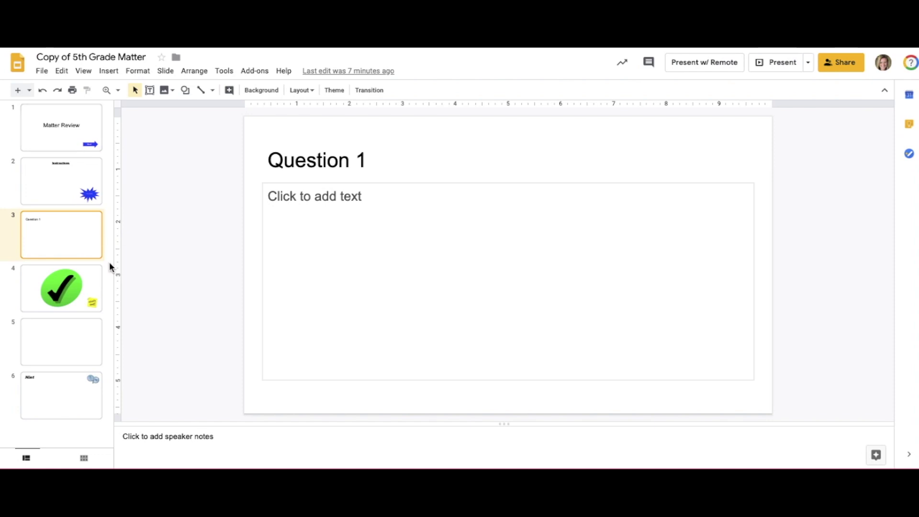
pyautogui.click(29, 91)
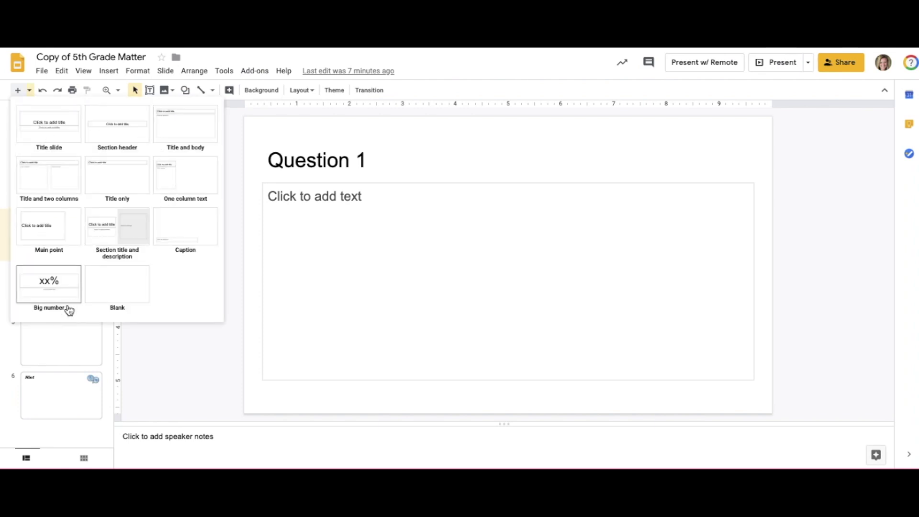
# Close the layout gallery without adding a slide and show slide 4, the green check-mark slide
pyautogui.click(143, 366)
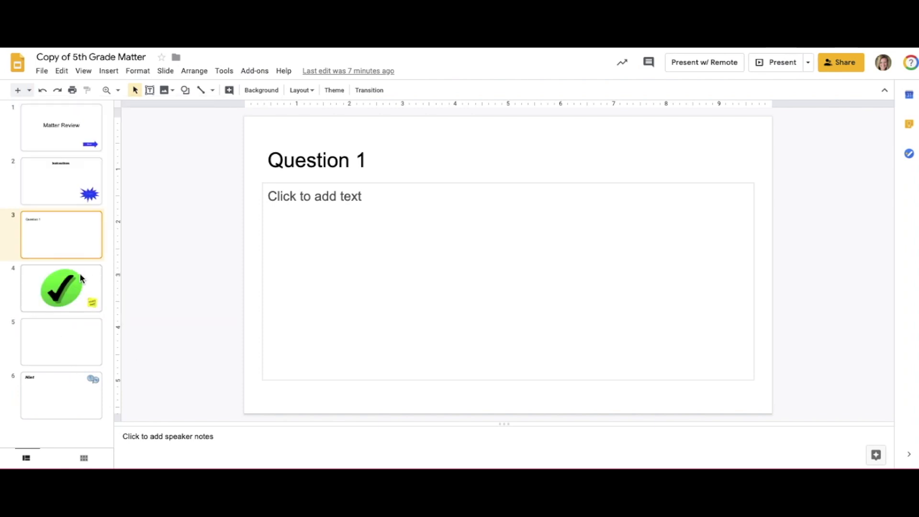
pyautogui.click(66, 290)
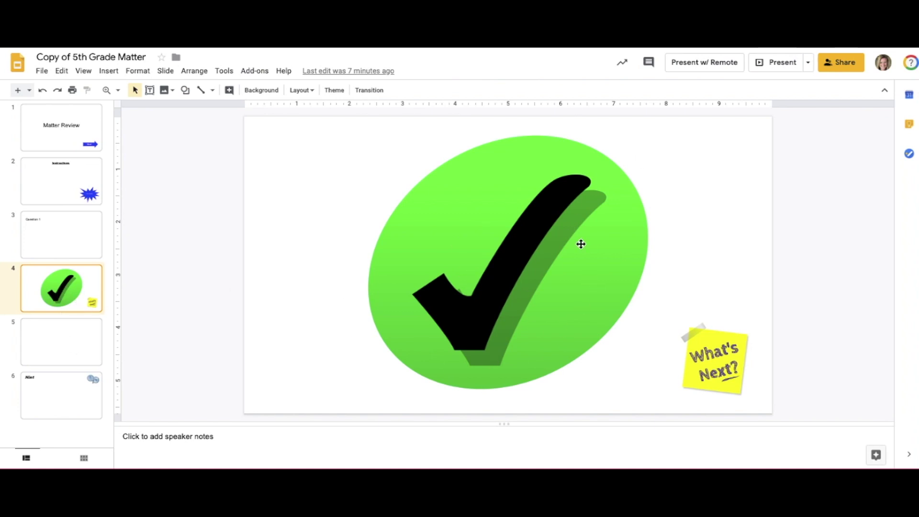
# Insert the TRY AGAIN! image from a web search for 'try again' and centre it on slide 5
pyautogui.click(66, 333)
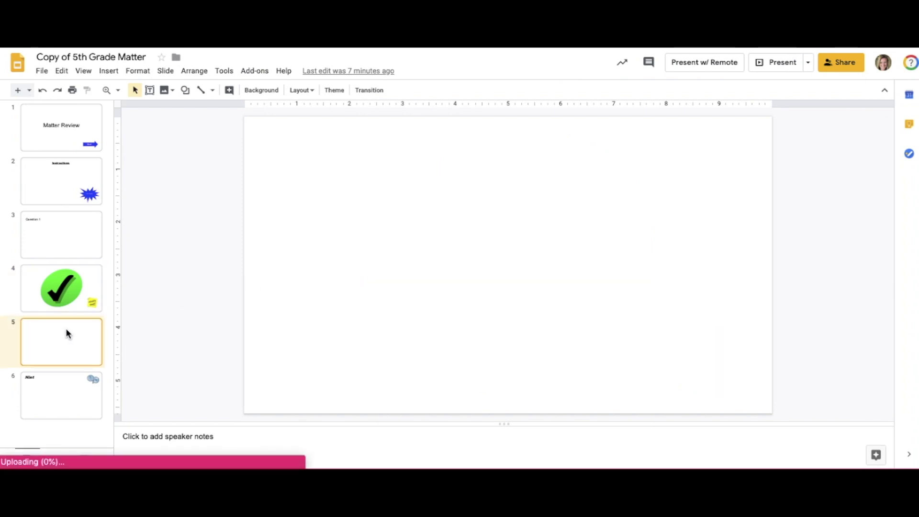
pyautogui.click(109, 71)
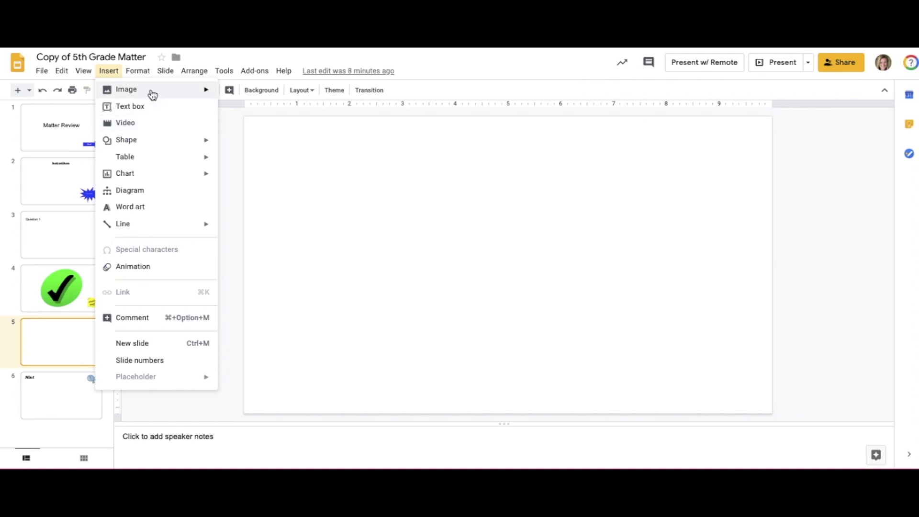
pyautogui.moveTo(150, 92)
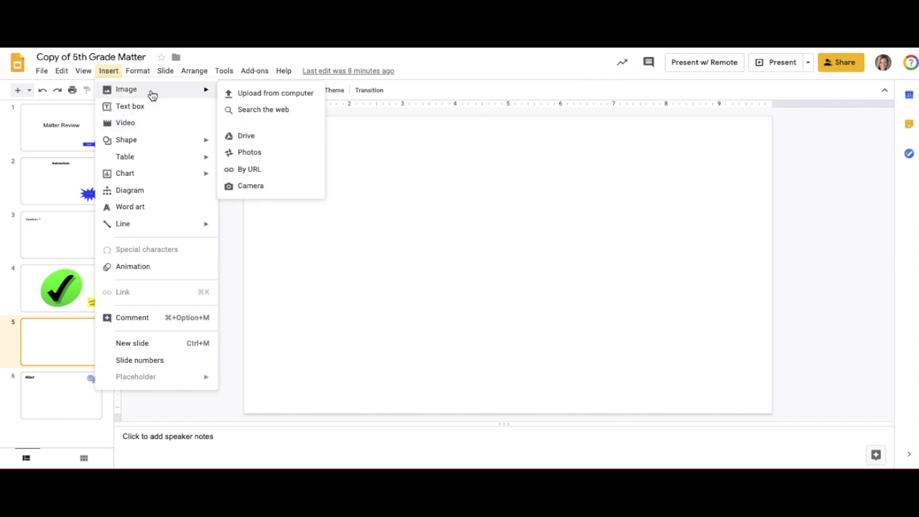
pyautogui.click(250, 110)
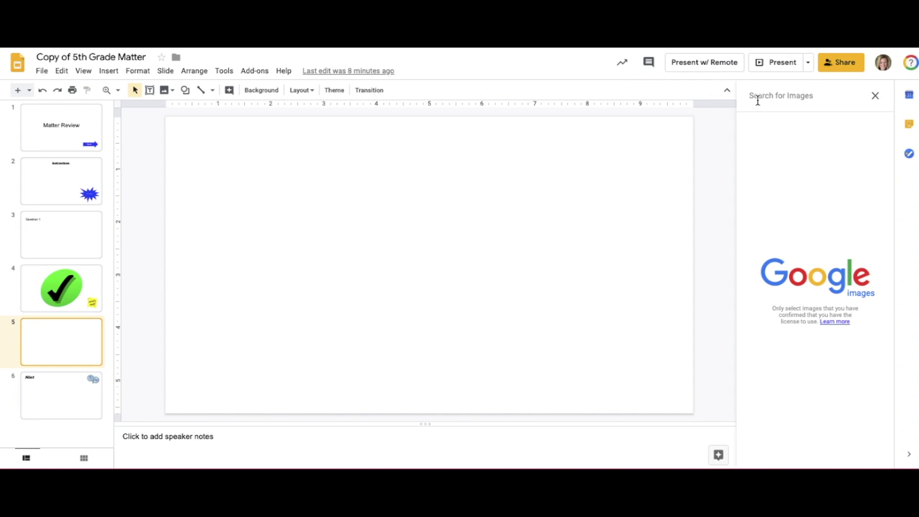
pyautogui.write('try again')
pyautogui.press('Return')
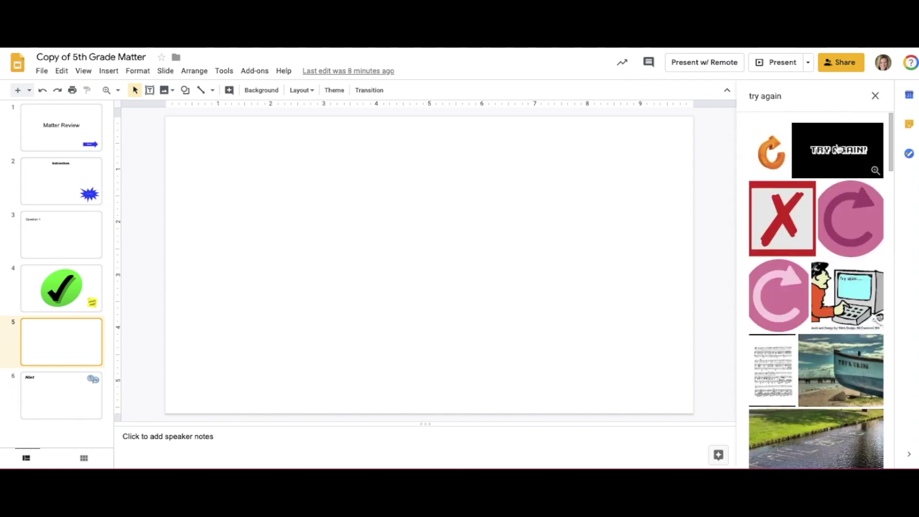
pyautogui.click(838, 149)
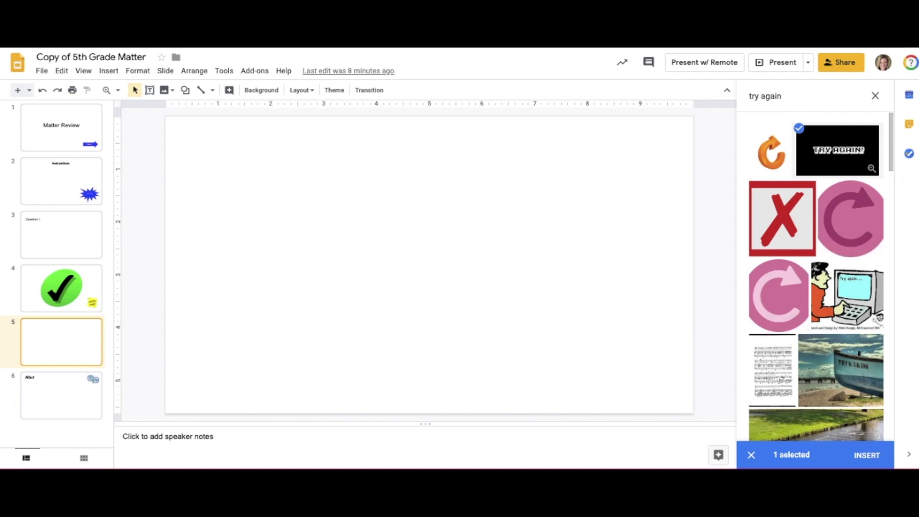
pyautogui.click(867, 456)
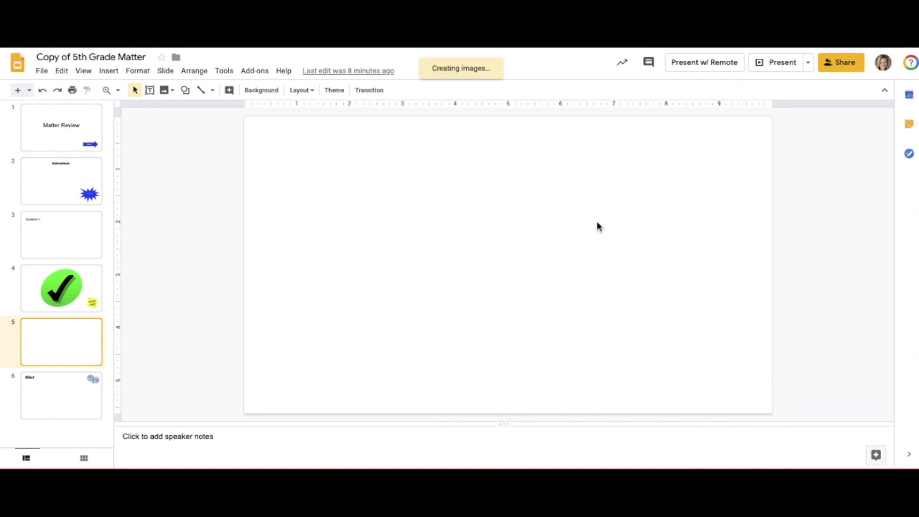
pyautogui.moveTo(526, 199); pyautogui.dragTo(608, 264)
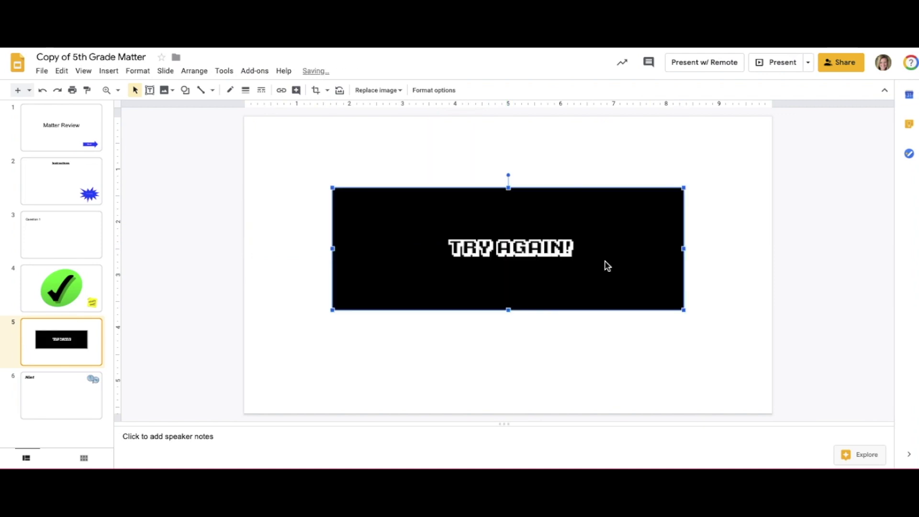
# Place the green restart icon in the bottom-right corner of the TRY AGAIN! slide
pyautogui.click(740, 269)
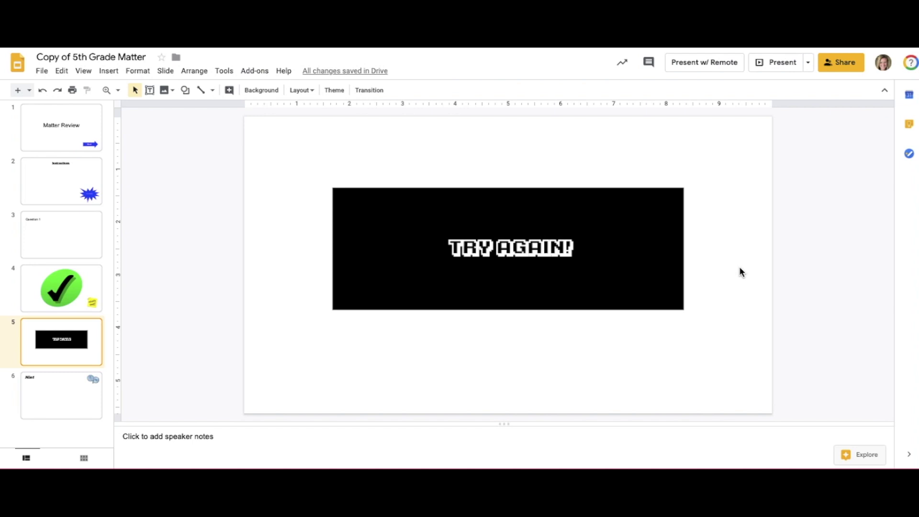
pyautogui.click(77, 282)
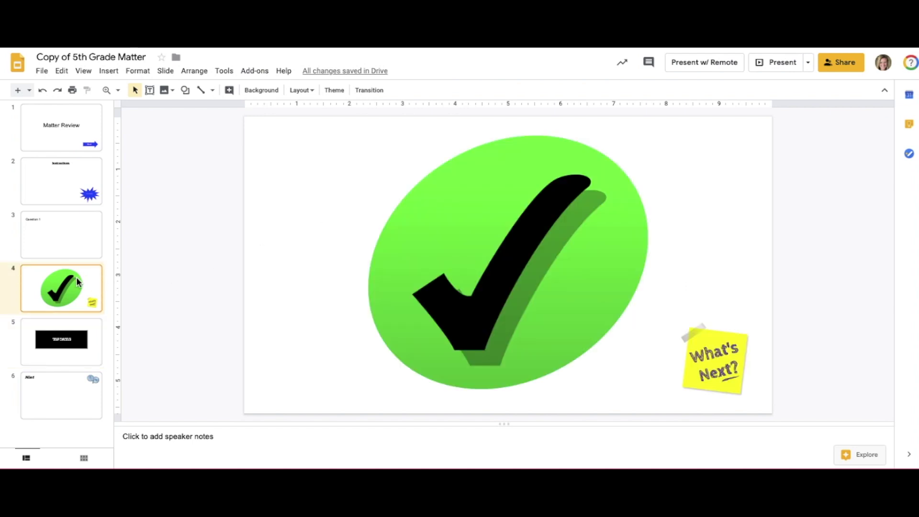
pyautogui.click(73, 352)
pyautogui.moveTo(396, 383); pyautogui.dragTo(726, 371)
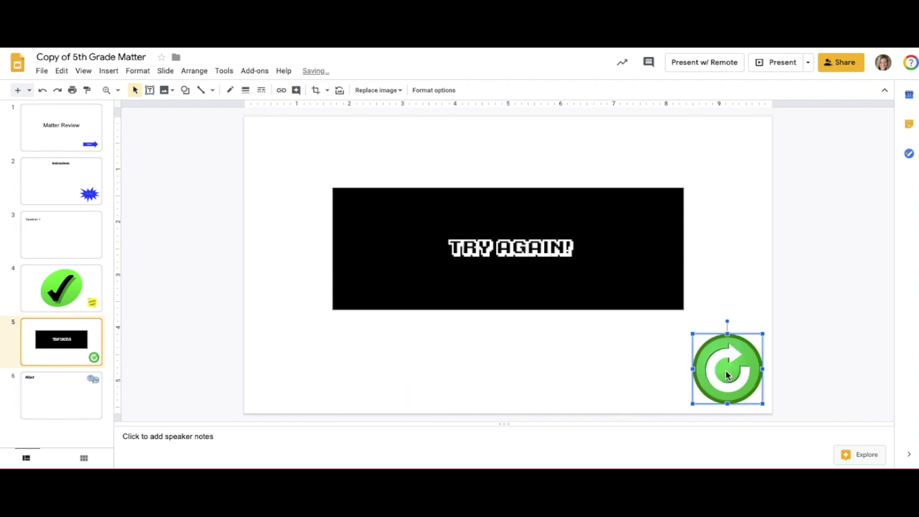
pyautogui.click(737, 301)
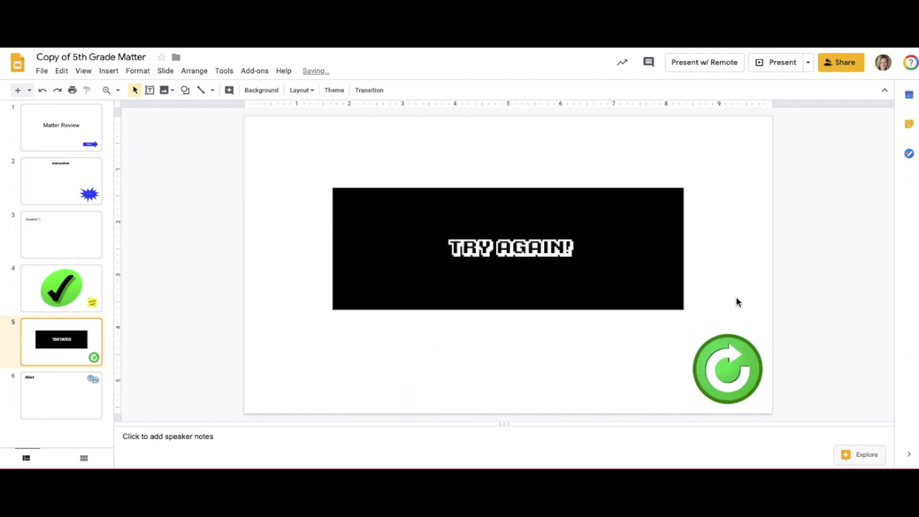
pyautogui.click(45, 409)
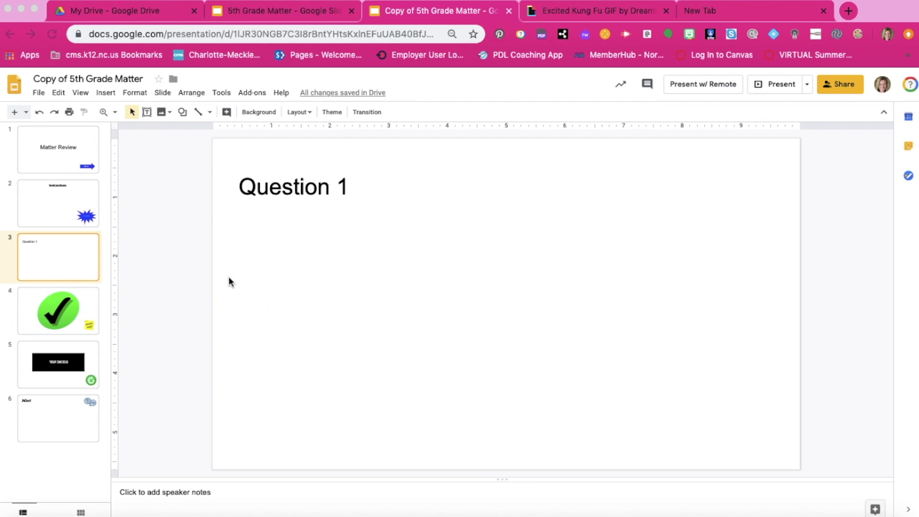
# Draw a blue Explosion callout starburst at the lower right of the Question 1 slide
pyautogui.click(45, 226)
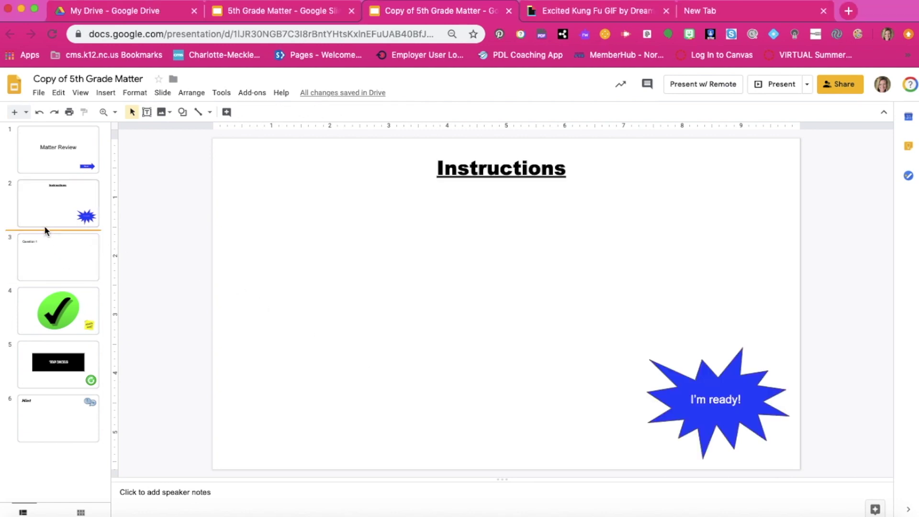
pyautogui.click(50, 258)
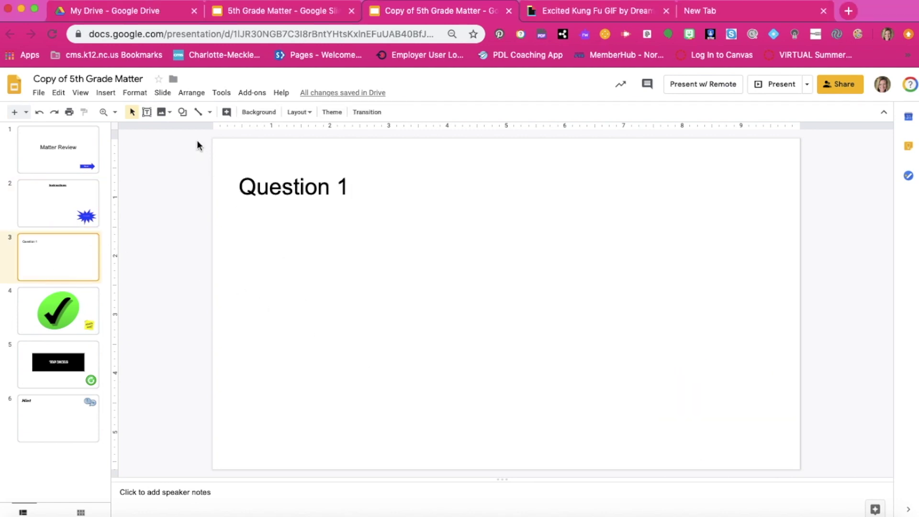
pyautogui.click(106, 92)
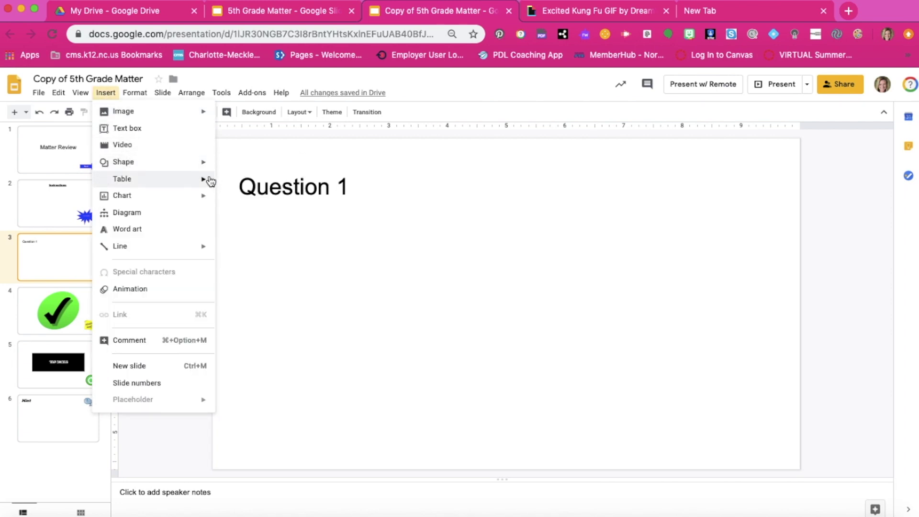
pyautogui.moveTo(180, 171)
pyautogui.moveTo(246, 199)
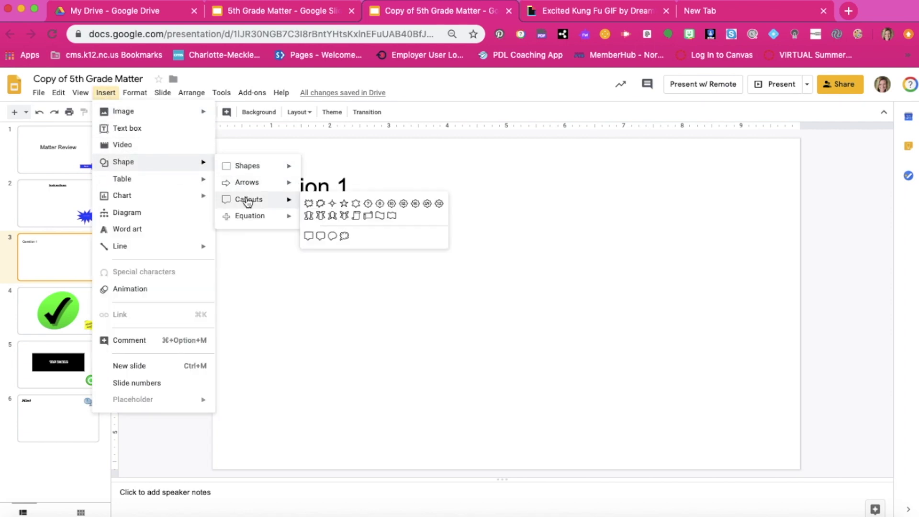
pyautogui.click(309, 204)
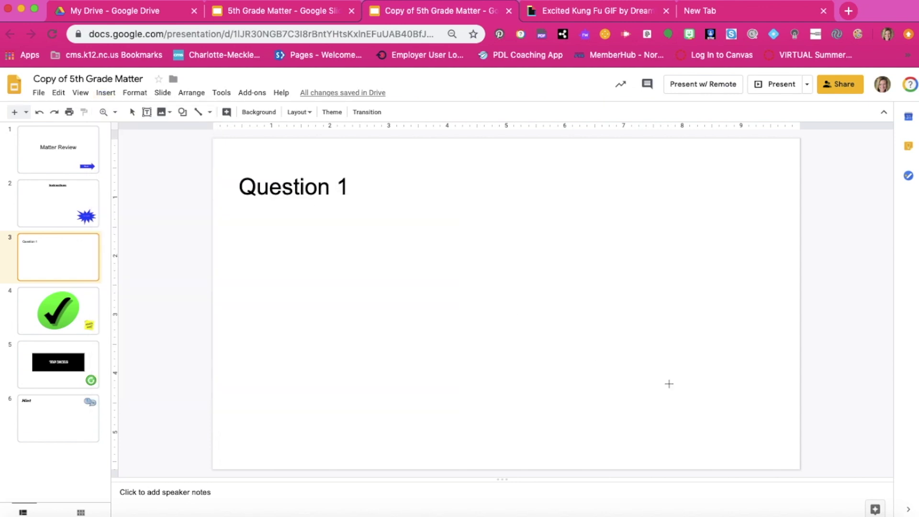
pyautogui.moveTo(670, 384); pyautogui.dragTo(791, 462)
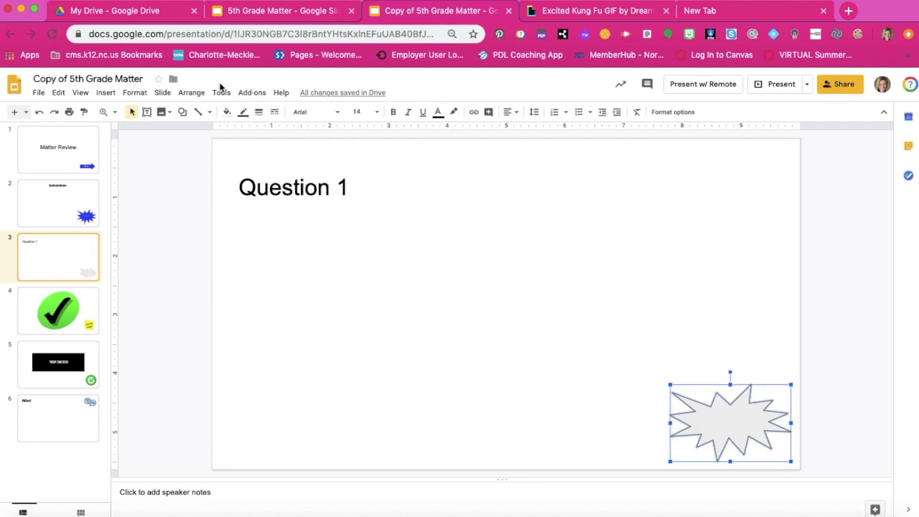
pyautogui.click(227, 112)
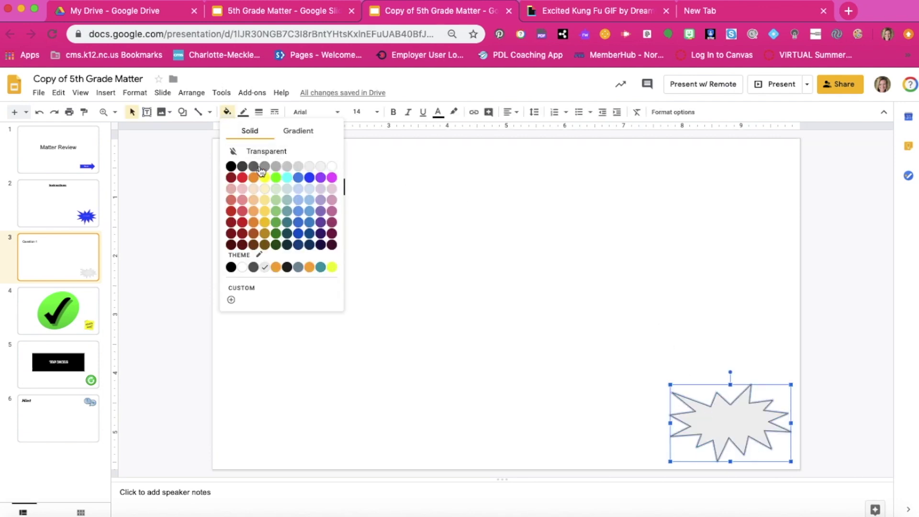
pyautogui.click(309, 178)
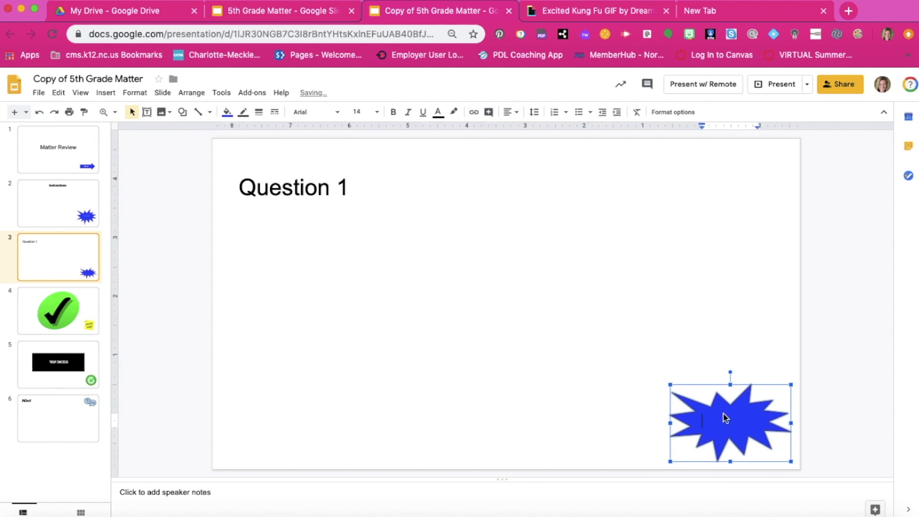
# Label the starburst 'Home' in bold, underlined, centre-aligned text
pyautogui.write('Home')
pyautogui.moveTo(736, 421); pyautogui.dragTo(702, 421)
pyautogui.click(400, 113)
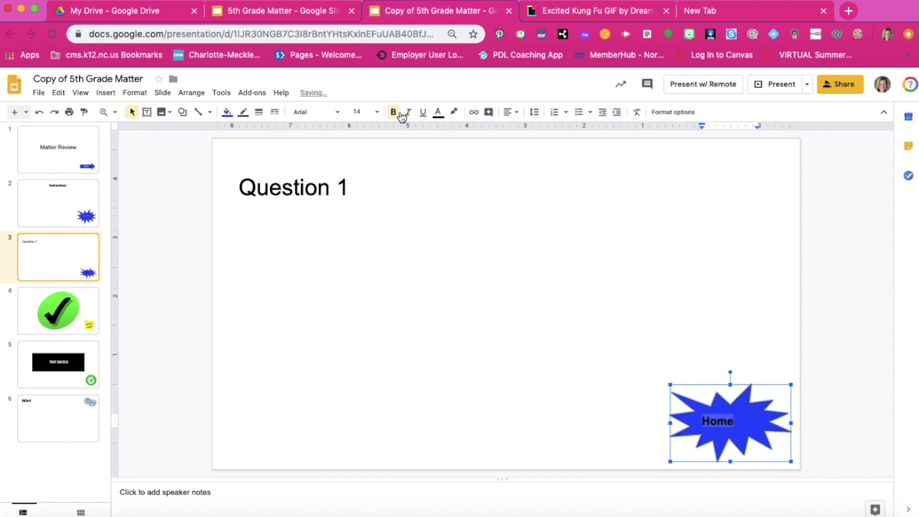
pyautogui.click(423, 113)
pyautogui.click(508, 113)
pyautogui.click(527, 128)
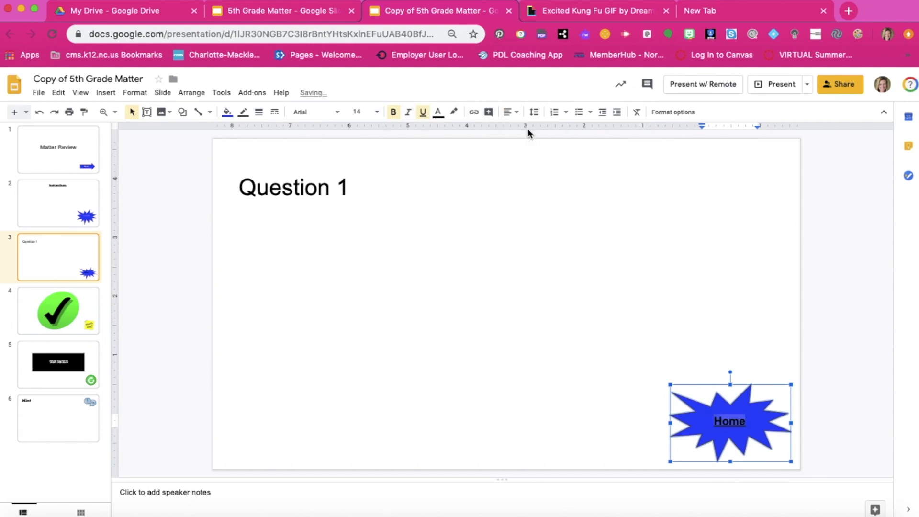
pyautogui.click(708, 320)
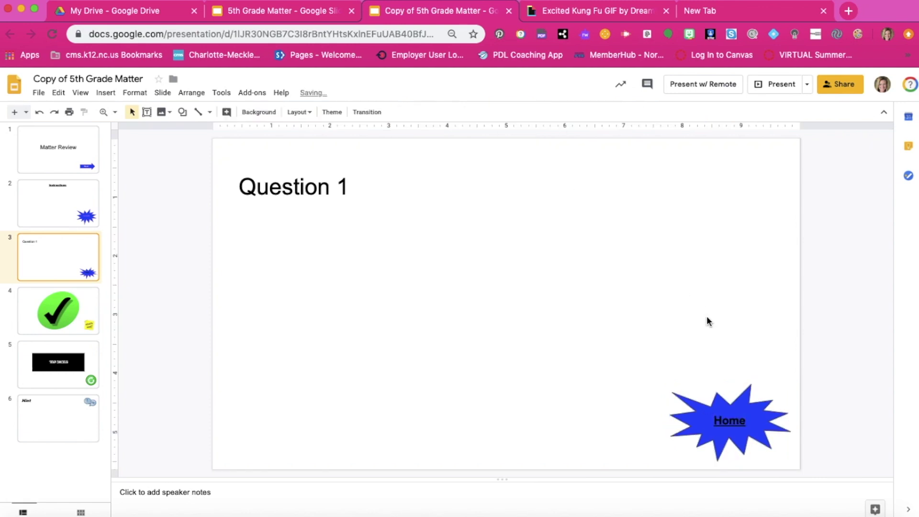
# Link the Home starburst to Slide 2 (Instructions) and confirm the link works
pyautogui.click(763, 422)
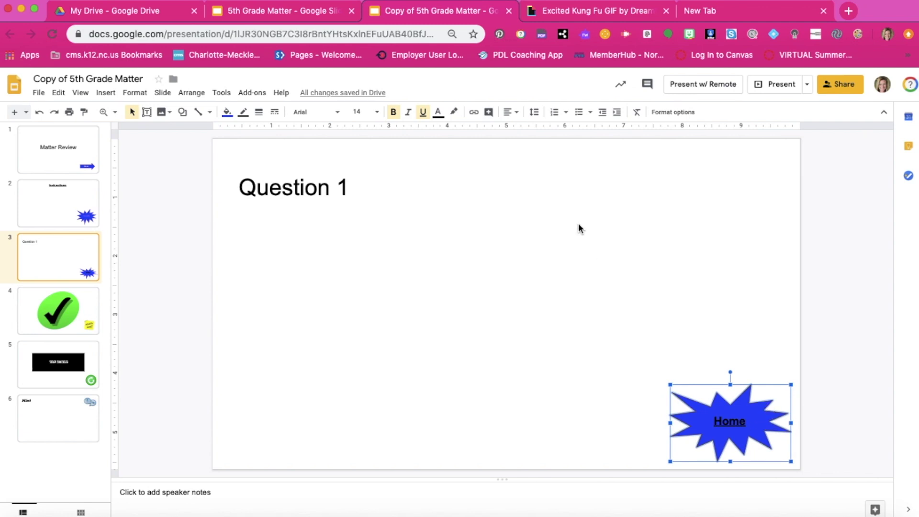
pyautogui.click(474, 113)
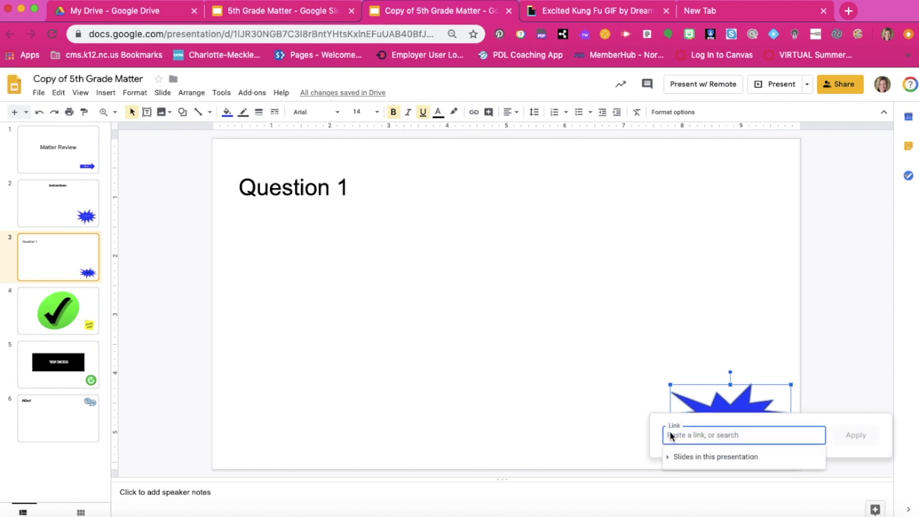
pyautogui.click(683, 458)
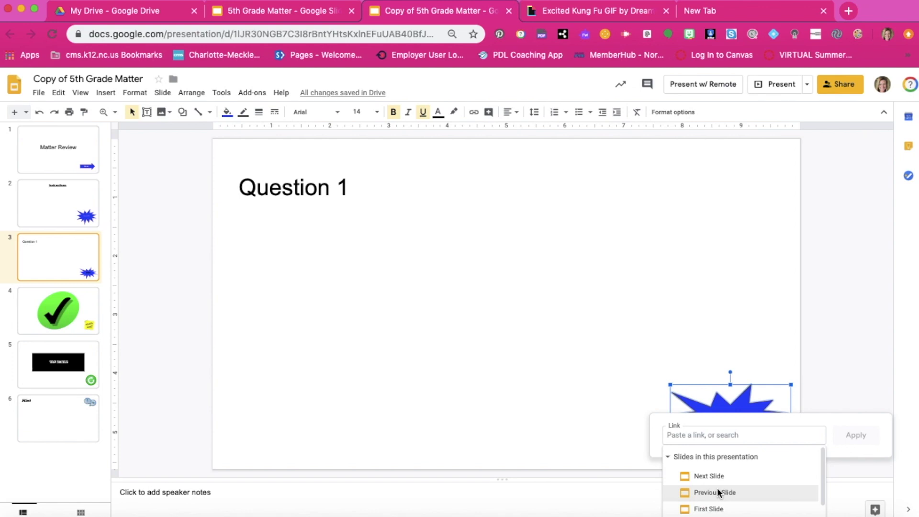
pyautogui.scroll(-3, 717, 491)
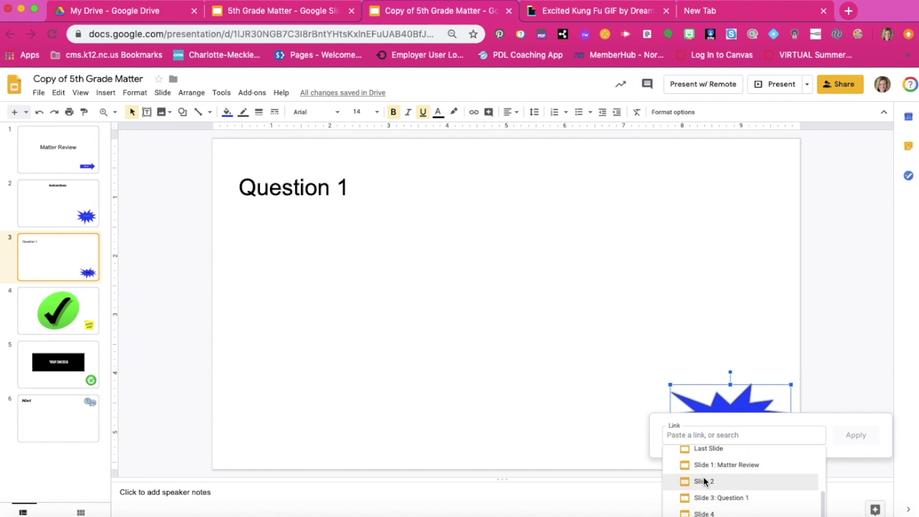
pyautogui.click(706, 482)
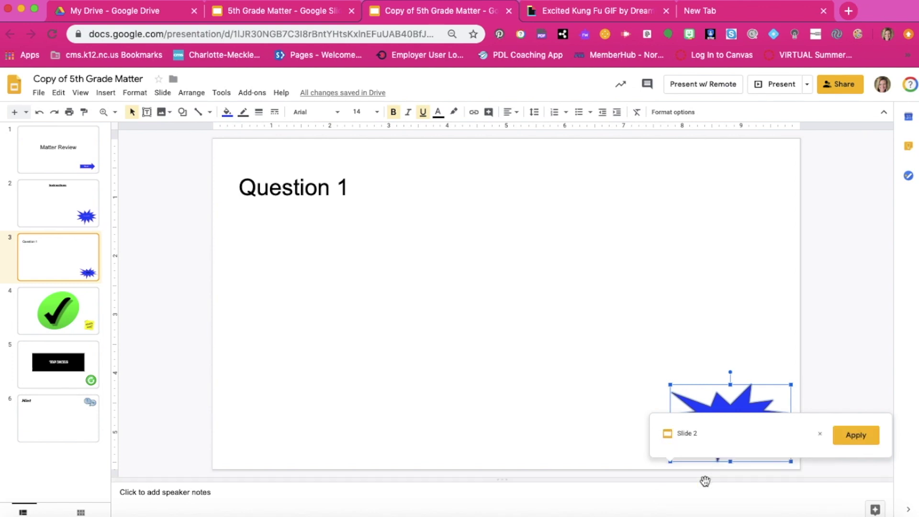
pyautogui.click(852, 438)
pyautogui.click(760, 297)
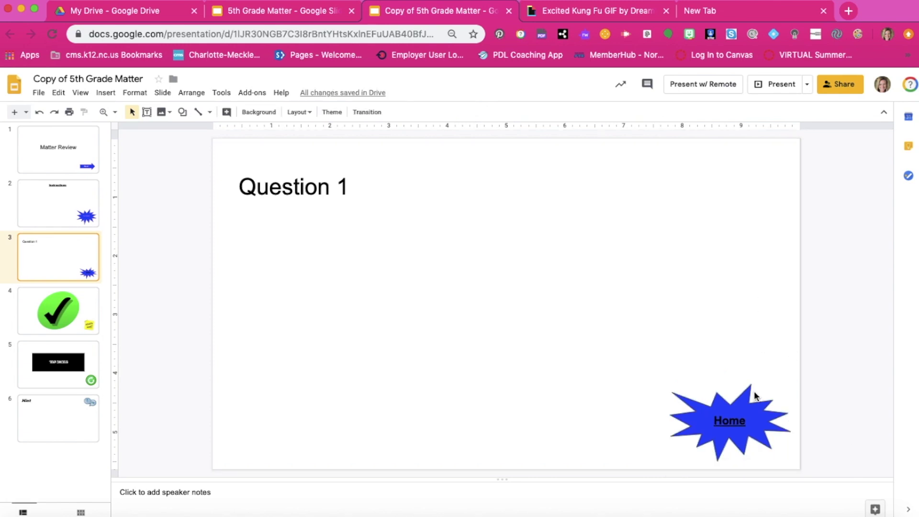
pyautogui.click(739, 405)
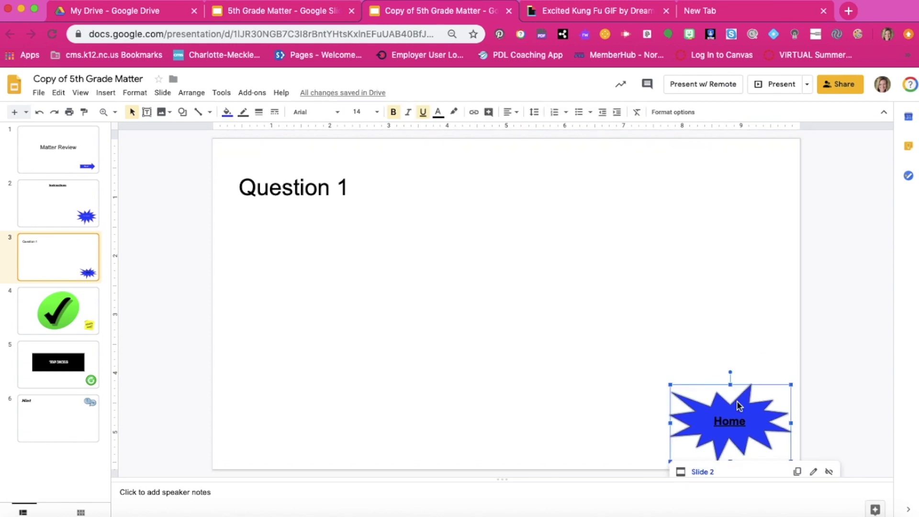
pyautogui.click(36, 190)
pyautogui.click(45, 242)
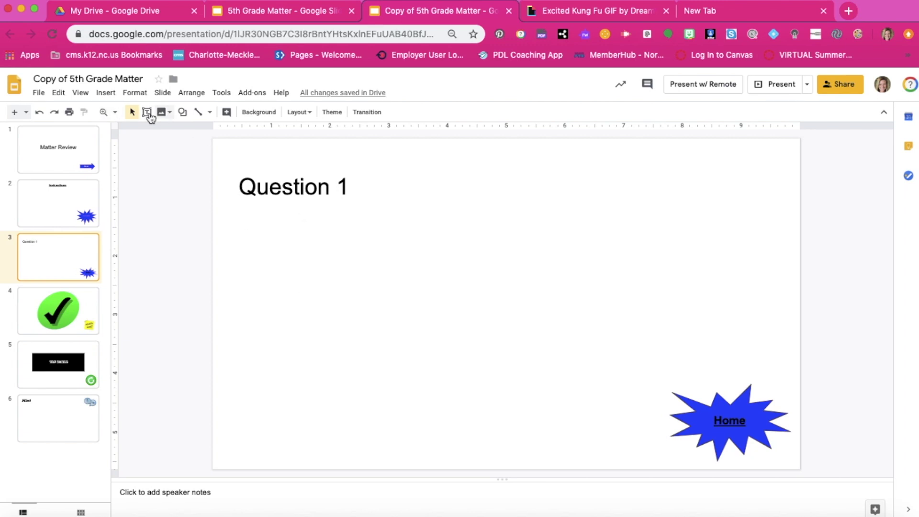
# Draw a rectangle below the Question 1 title containing the text 'Answer A'
pyautogui.click(106, 93)
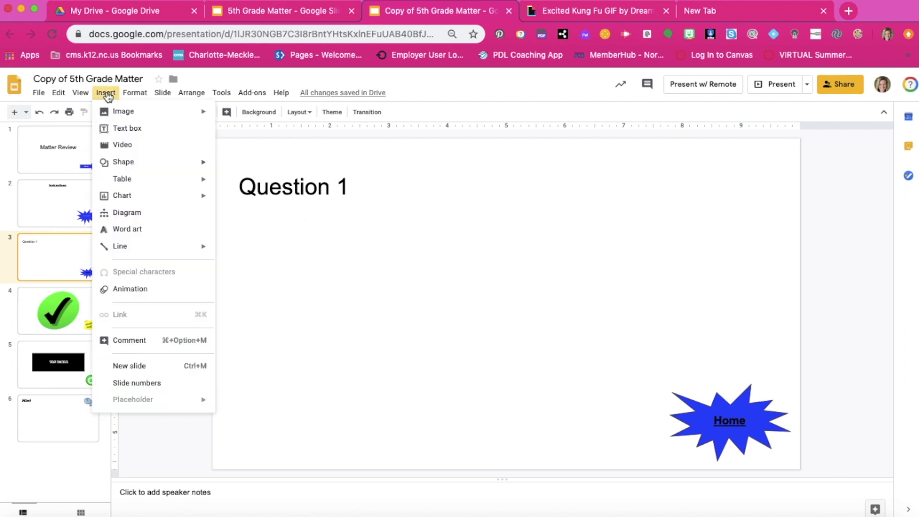
pyautogui.moveTo(136, 163)
pyautogui.moveTo(244, 168)
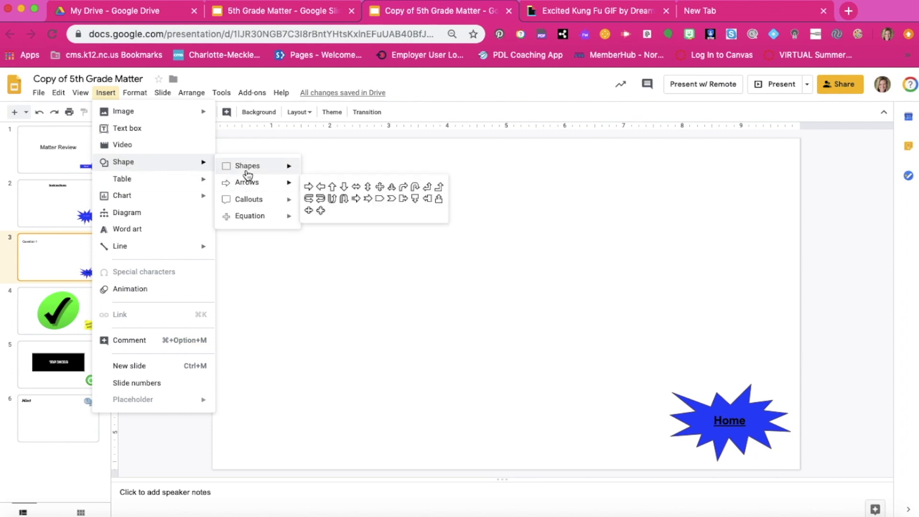
pyautogui.click(303, 169)
pyautogui.moveTo(243, 245); pyautogui.dragTo(428, 286)
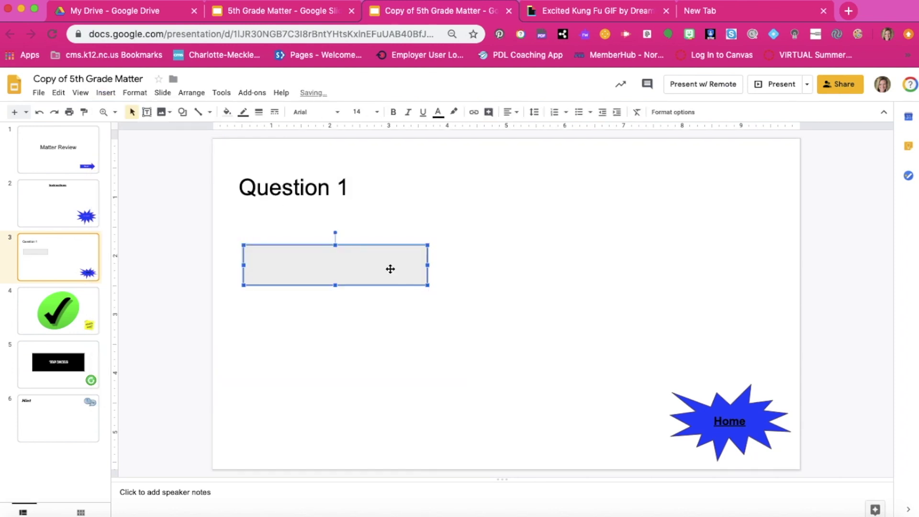
pyautogui.doubleClick(360, 262)
pyautogui.write('Answer A')
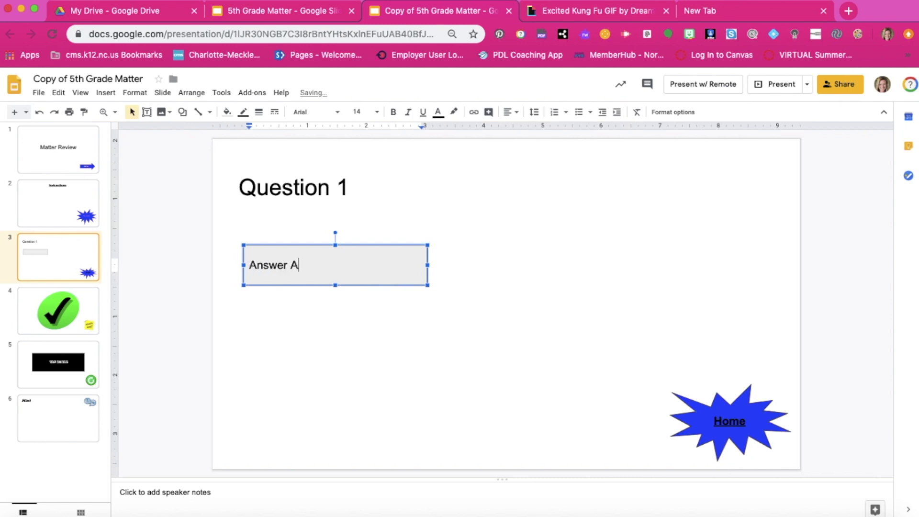
pyautogui.click(383, 315)
pyautogui.click(347, 257)
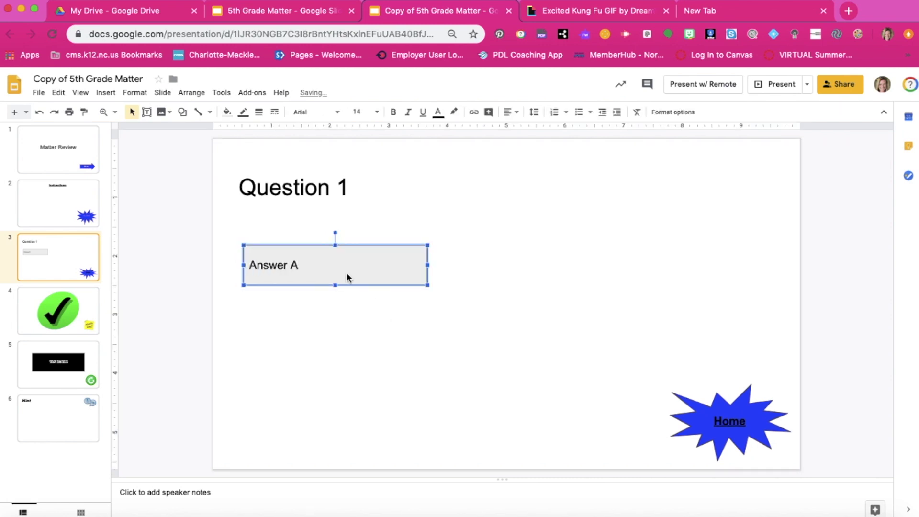
# Duplicate the box below as Answer B and mark it '- Correct'
pyautogui.click(339, 359)
pyautogui.hotkey('ctrl', 'v')
pyautogui.moveTo(364, 279); pyautogui.dragTo(355, 318)
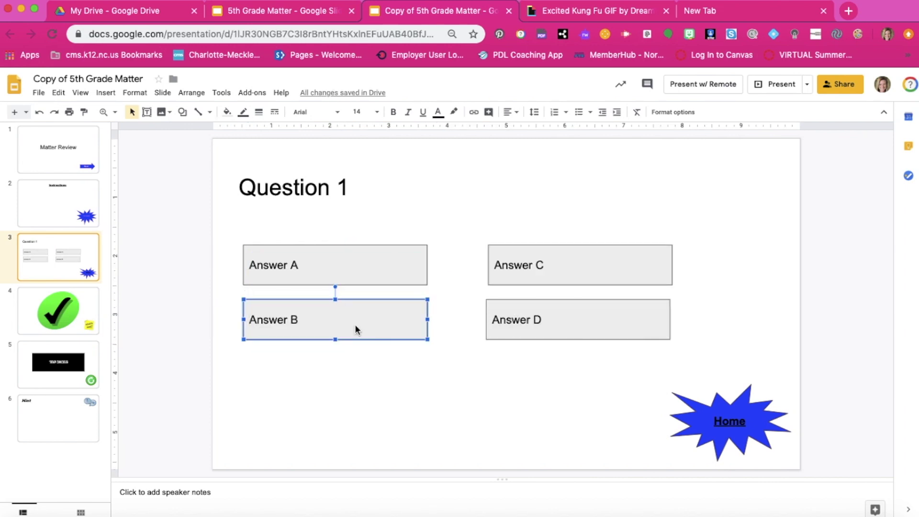
pyautogui.click(355, 325)
pyautogui.write('- ')
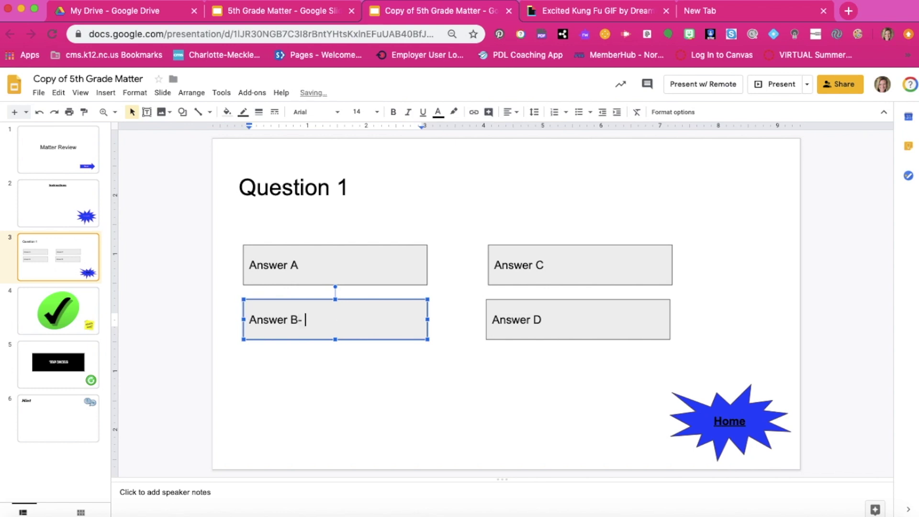
pyautogui.write('Correct')
pyautogui.click(328, 358)
pyautogui.click(300, 317)
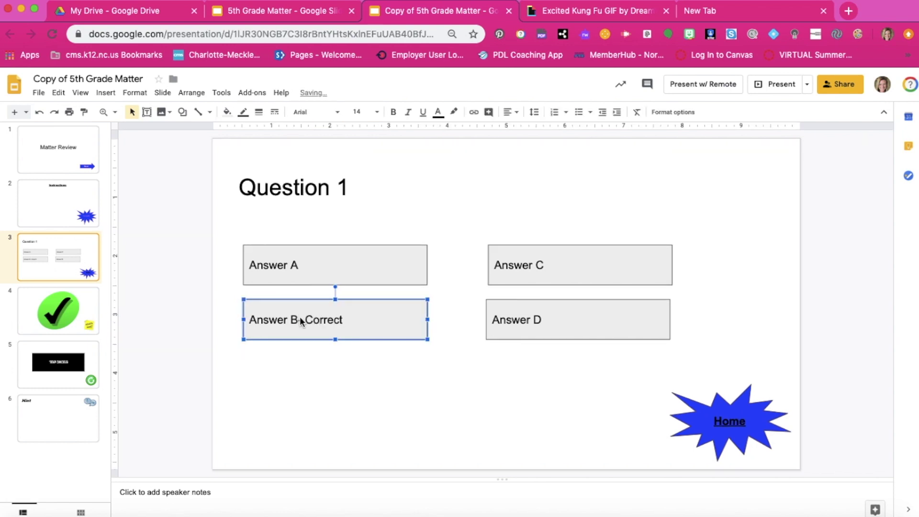
pyautogui.click(92, 312)
pyautogui.click(72, 253)
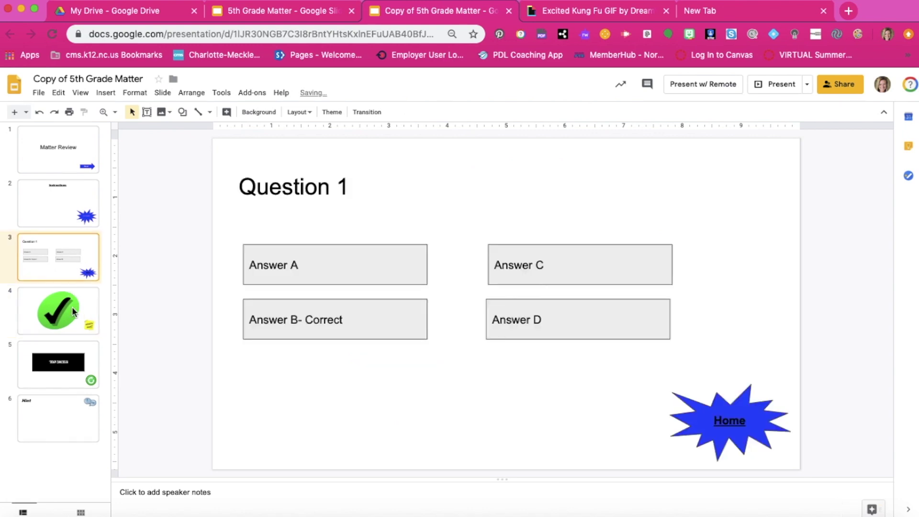
pyautogui.click(348, 324)
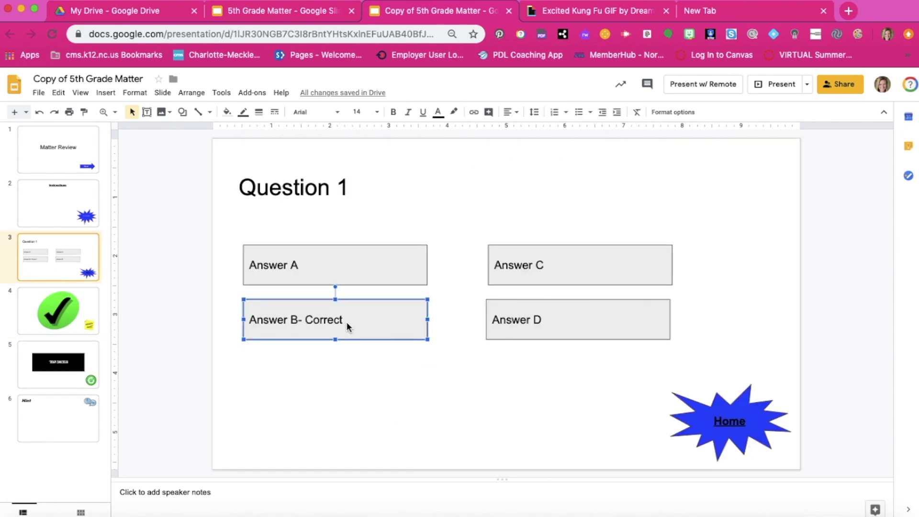
# Link the Answer B- Correct box to Slide 4, the check-mark slide
pyautogui.click(431, 300)
pyautogui.click(425, 302)
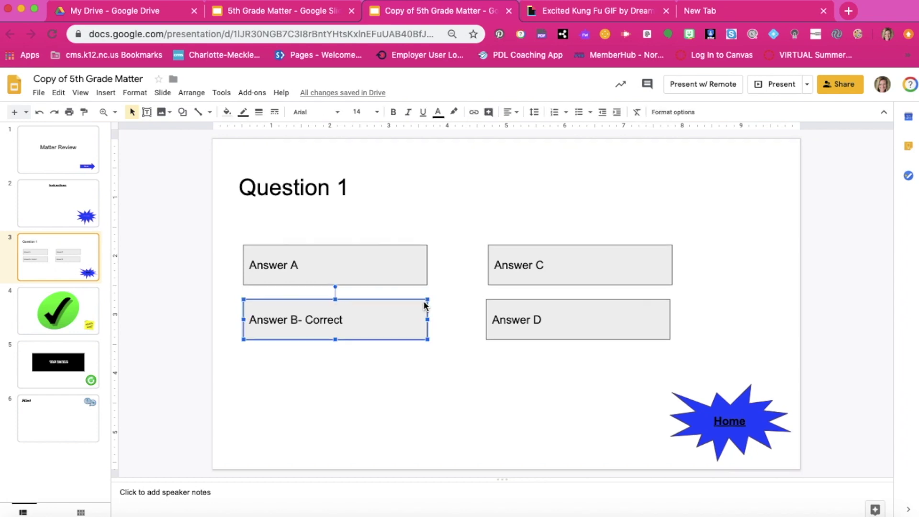
pyautogui.click(477, 115)
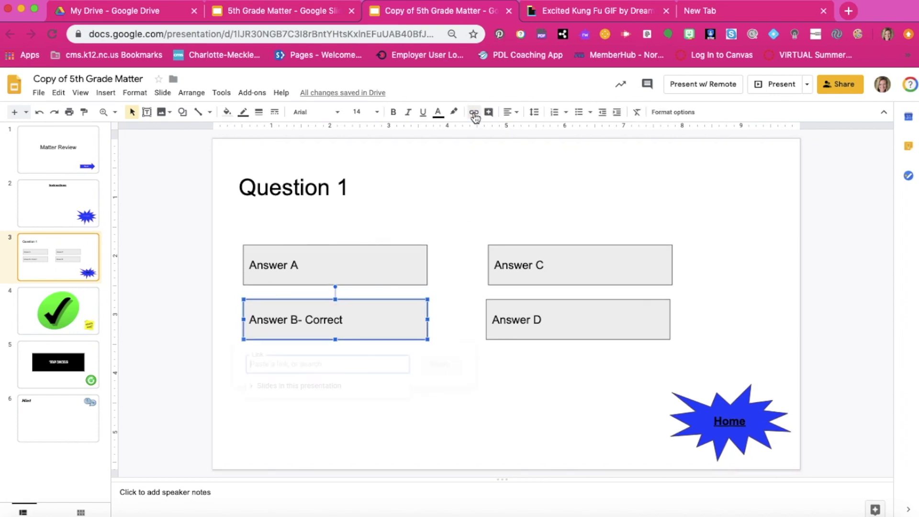
pyautogui.click(300, 387)
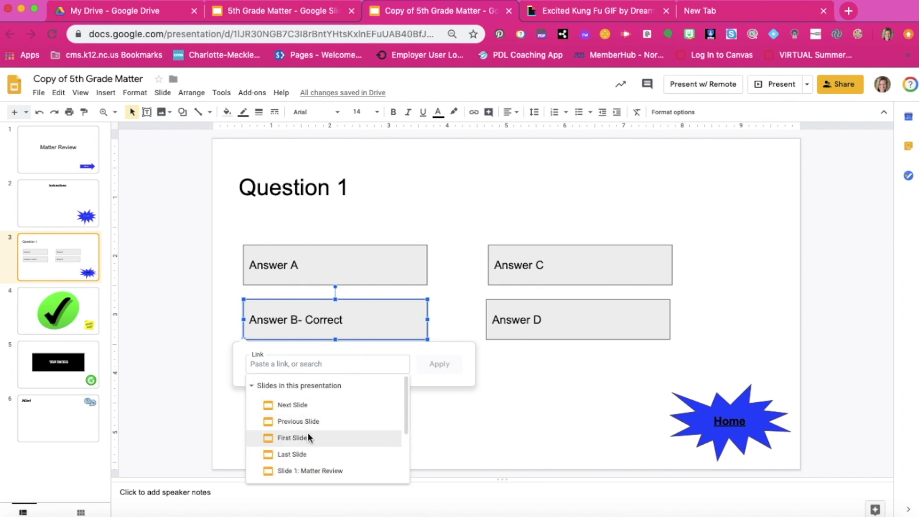
pyautogui.scroll(-2, 308, 434)
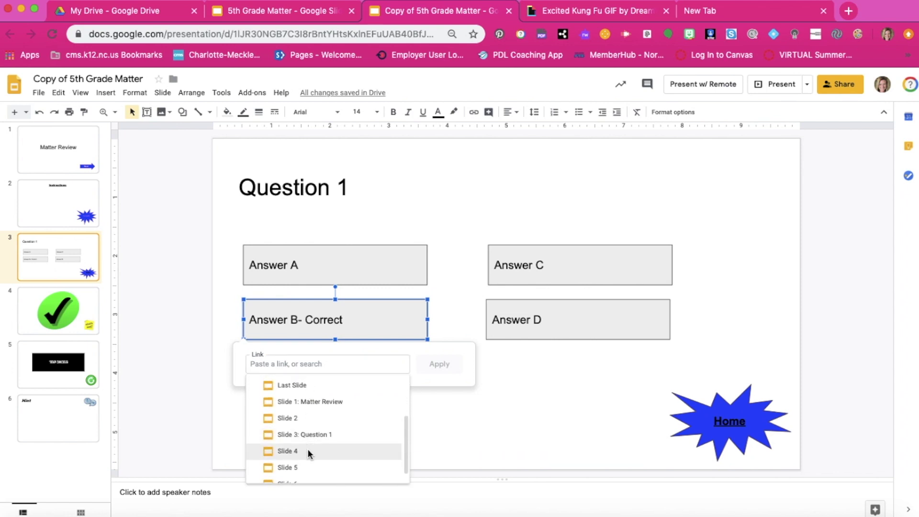
pyautogui.click(307, 451)
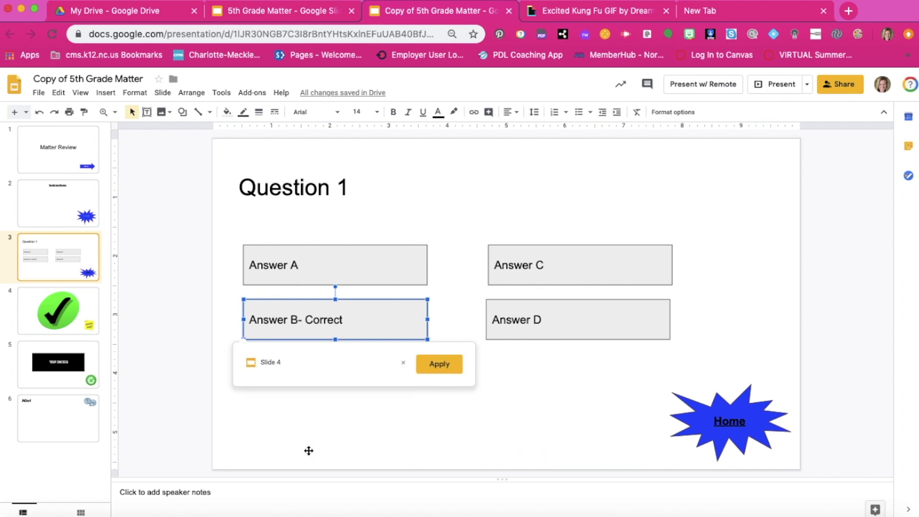
pyautogui.click(447, 364)
# Confirm the Answer B link reaches slide 4, then check the Answer A, C and D boxes
pyautogui.click(435, 381)
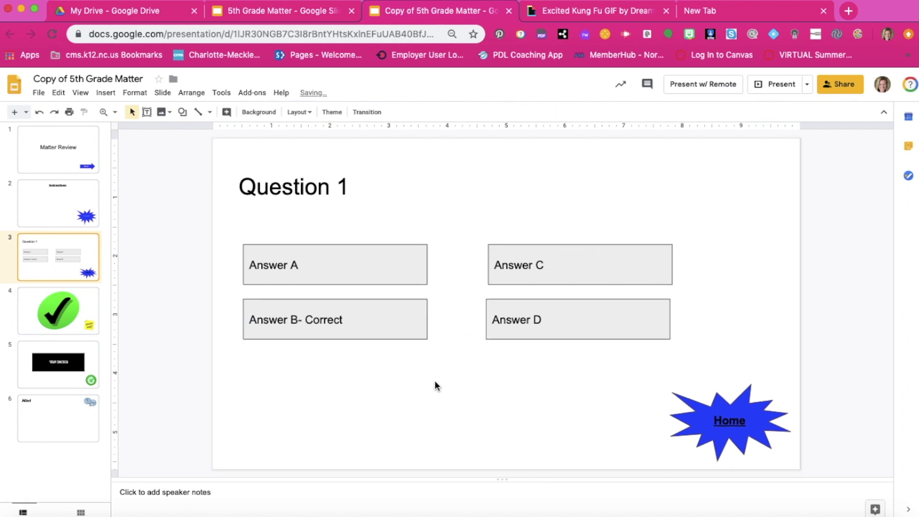
pyautogui.click(365, 325)
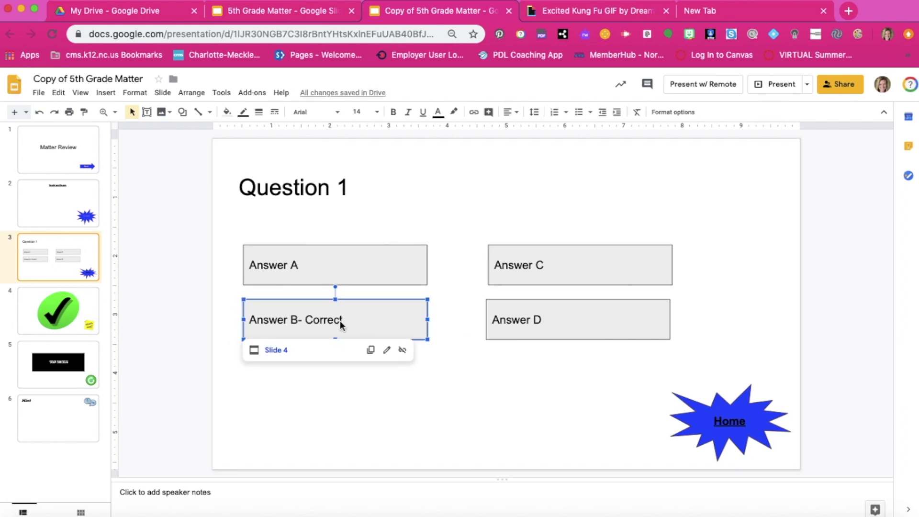
pyautogui.click(51, 316)
pyautogui.click(42, 254)
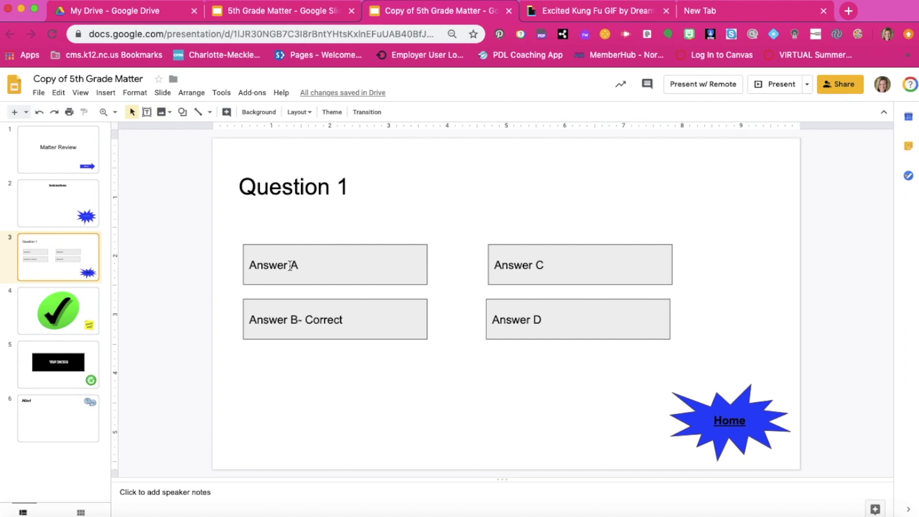
pyautogui.click(307, 265)
pyautogui.click(583, 275)
pyautogui.click(575, 311)
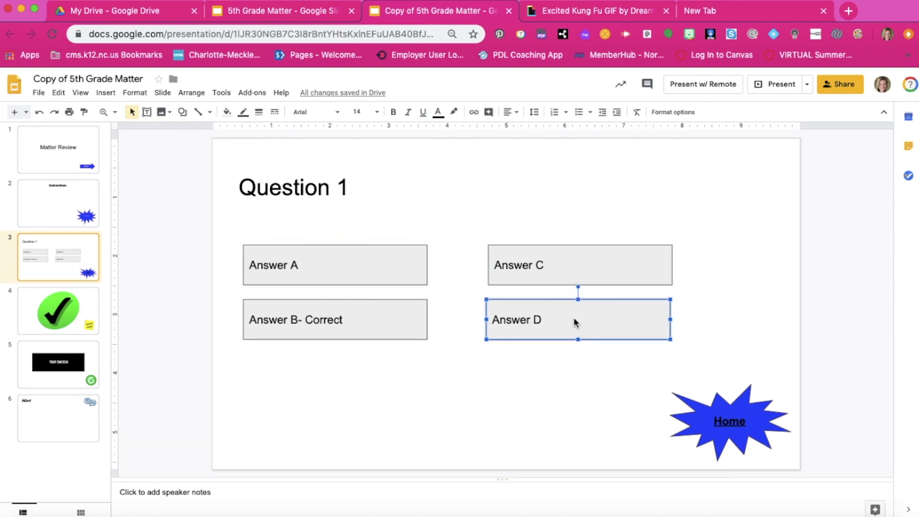
pyautogui.click(77, 360)
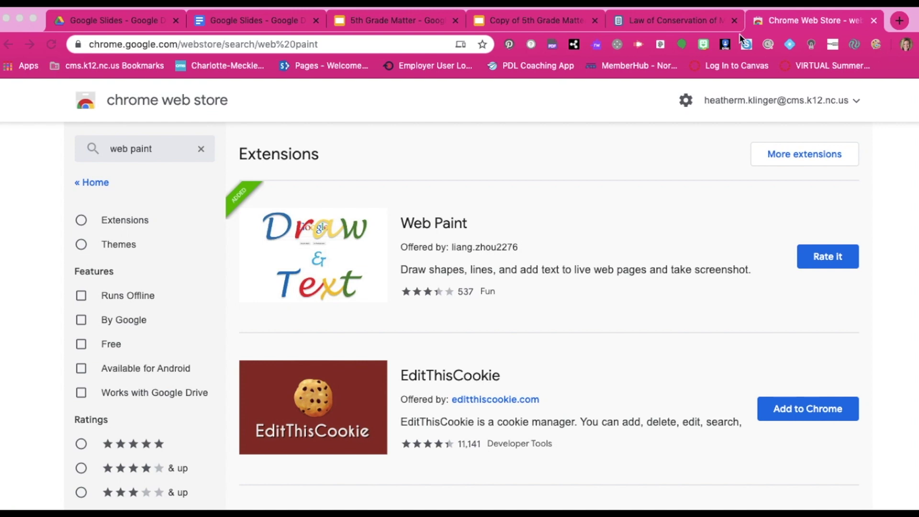
# Switch from the Chrome Web Store to the CK-12 Conservation of Mass lesson tab
pyautogui.click(674, 22)
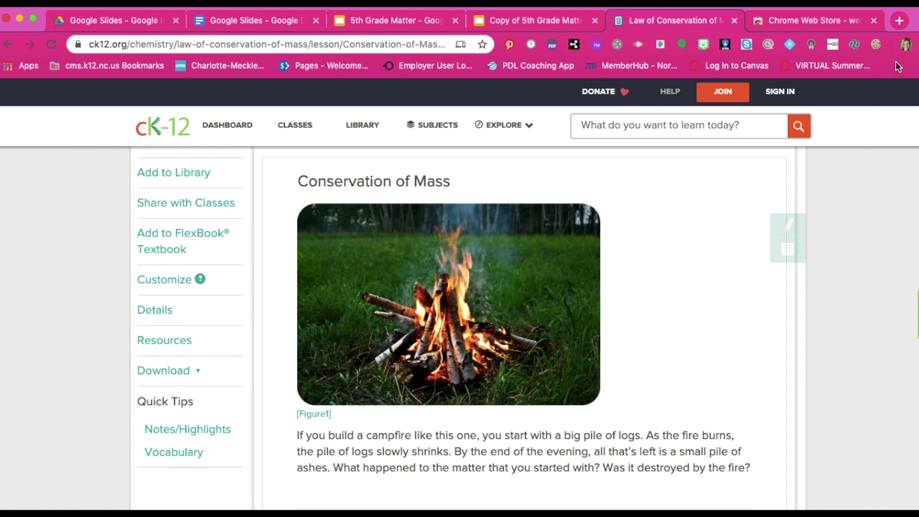
# Start Web Paint on the CK-12 page and move its toolbar clear of the lesson
pyautogui.click(876, 45)
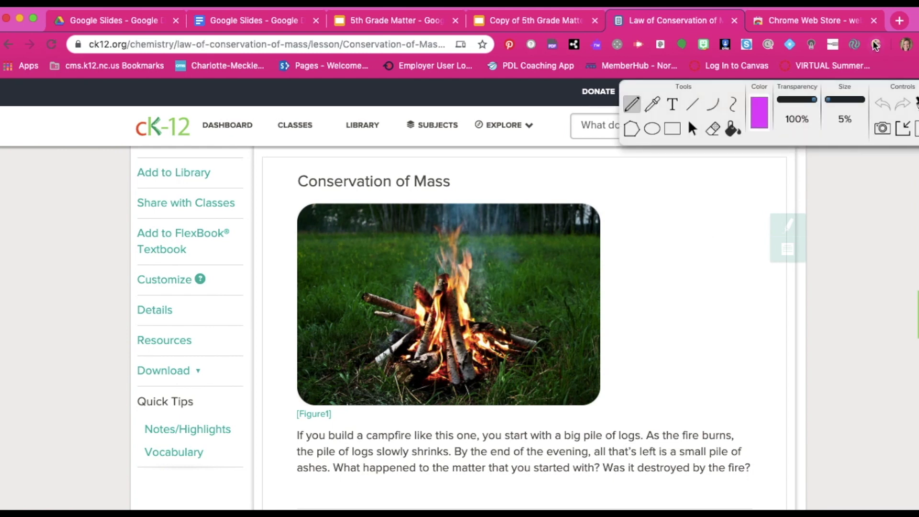
pyautogui.moveTo(753, 119)
pyautogui.mouseDown()
pyautogui.moveTo(652, 374)
pyautogui.moveTo(236, 434)
pyautogui.mouseUp()
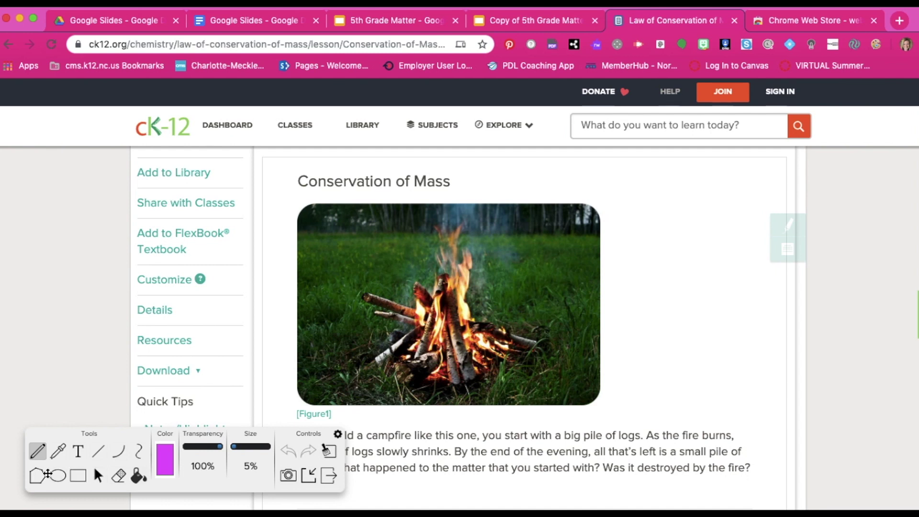
pyautogui.click(101, 475)
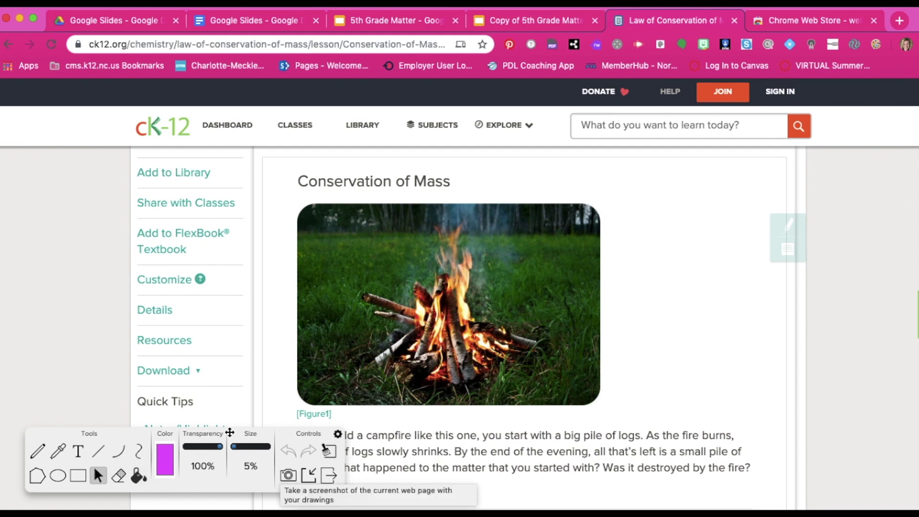
pyautogui.moveTo(138, 435); pyautogui.dragTo(144, 180)
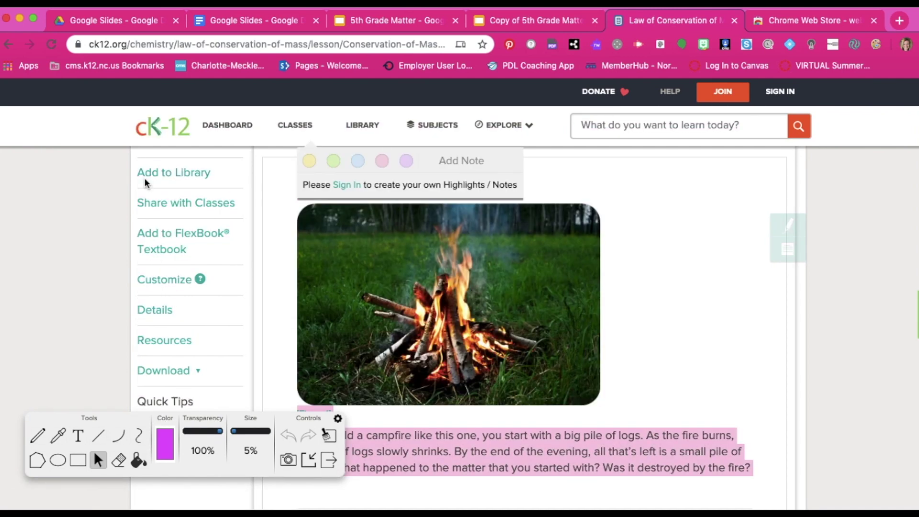
pyautogui.moveTo(188, 467); pyautogui.dragTo(153, 191)
# Add a magenta question with an arrow pointing to the campfire
pyautogui.press('t')
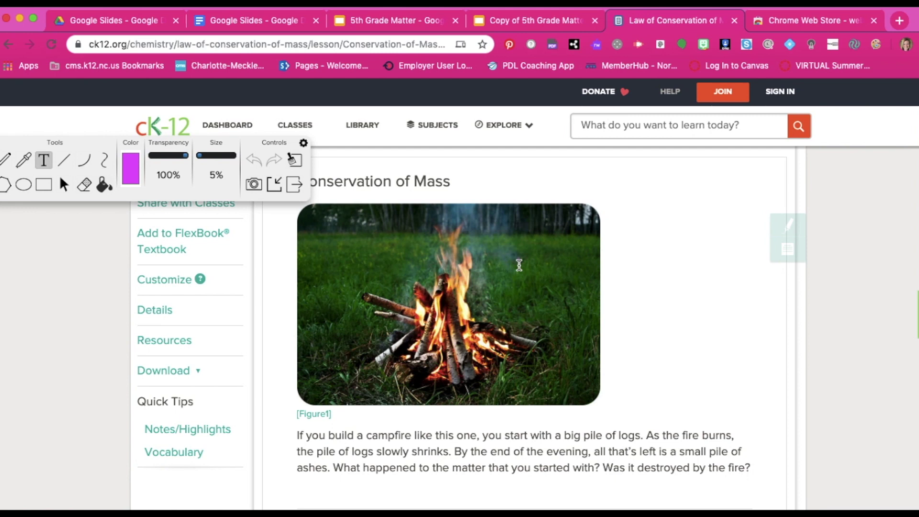
pyautogui.press('l')
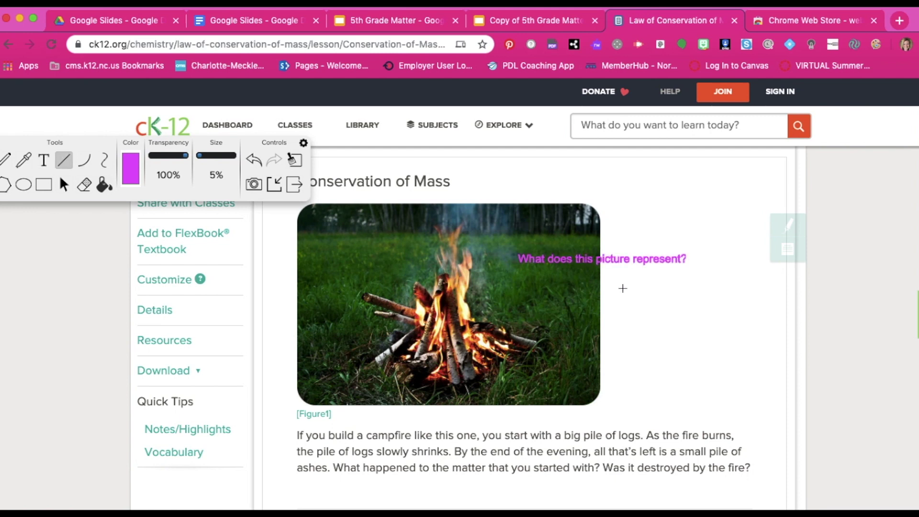
pyautogui.moveTo(634, 271)
pyautogui.mouseDown()
pyautogui.moveTo(528, 309)
pyautogui.moveTo(498, 303)
pyautogui.mouseUp()
pyautogui.click(6, 160)
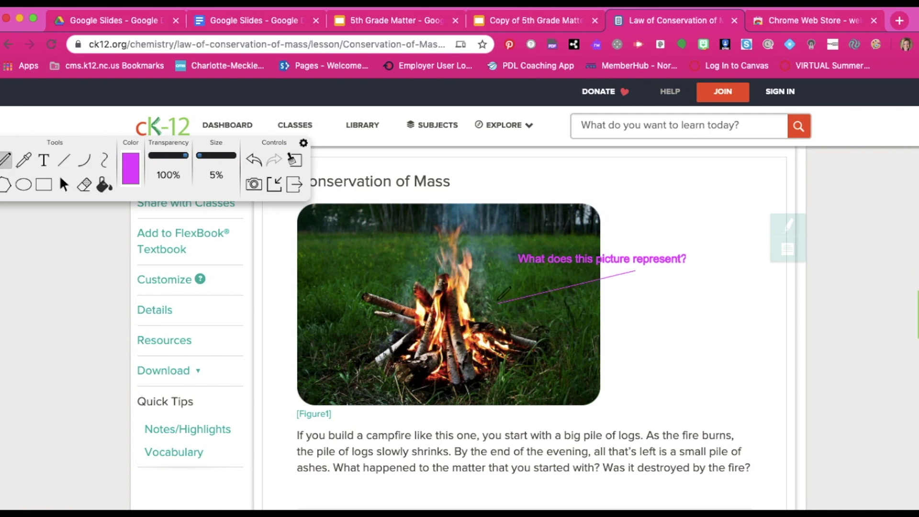
pyautogui.moveTo(498, 303)
pyautogui.mouseDown()
pyautogui.moveTo(509, 283)
pyautogui.moveTo(498, 301)
pyautogui.moveTo(521, 317)
pyautogui.mouseUp()
# Underline 'fire burns' and 'What happened to the matter that you started with', then screenshot the page
pyautogui.moveTo(679, 440); pyautogui.dragTo(739, 441)
pyautogui.moveTo(339, 472); pyautogui.dragTo(595, 475)
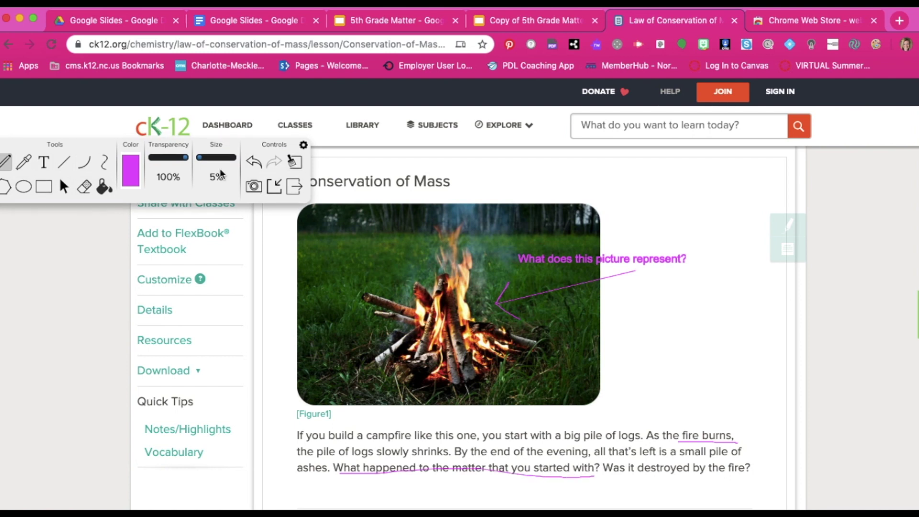
pyautogui.moveTo(221, 175)
pyautogui.mouseDown()
pyautogui.moveTo(236, 478)
pyautogui.moveTo(287, 507)
pyautogui.moveTo(237, 499)
pyautogui.mouseUp()
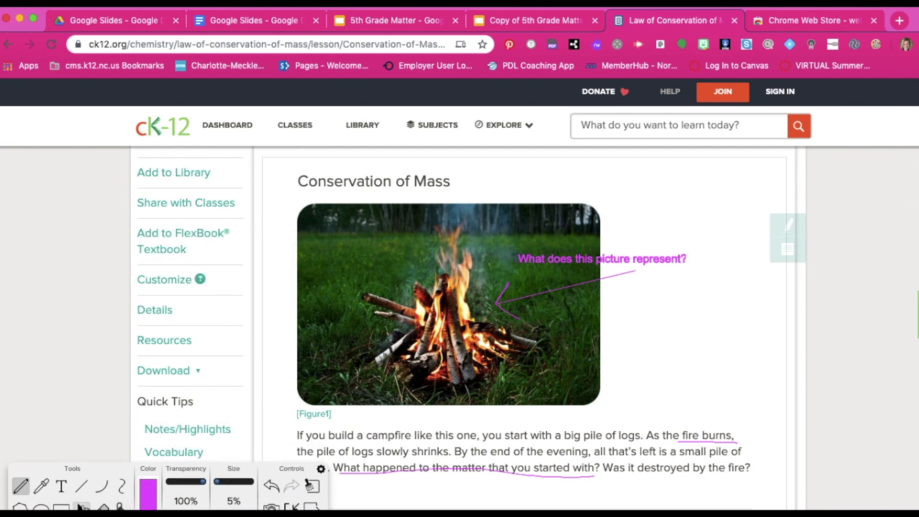
pyautogui.moveTo(116, 471)
pyautogui.mouseDown()
pyautogui.moveTo(76, 385)
pyautogui.moveTo(35, 373)
pyautogui.mouseUp()
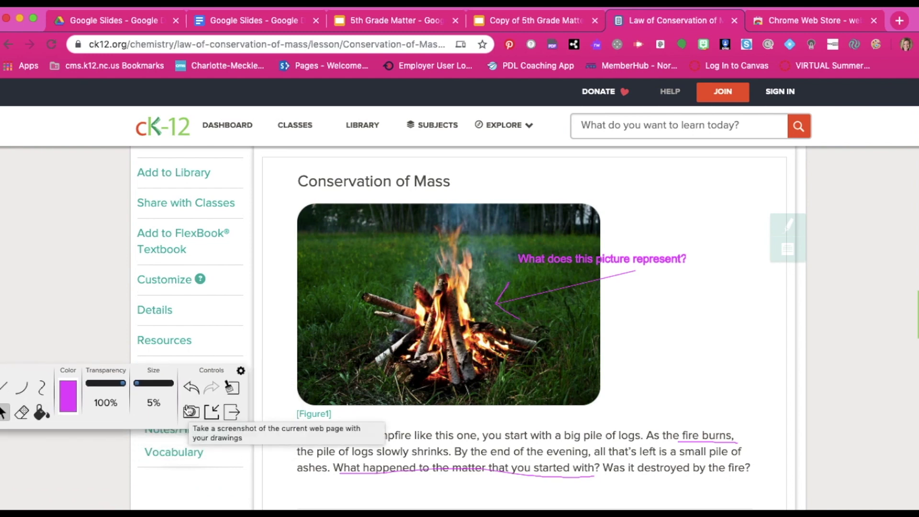
pyautogui.click(191, 413)
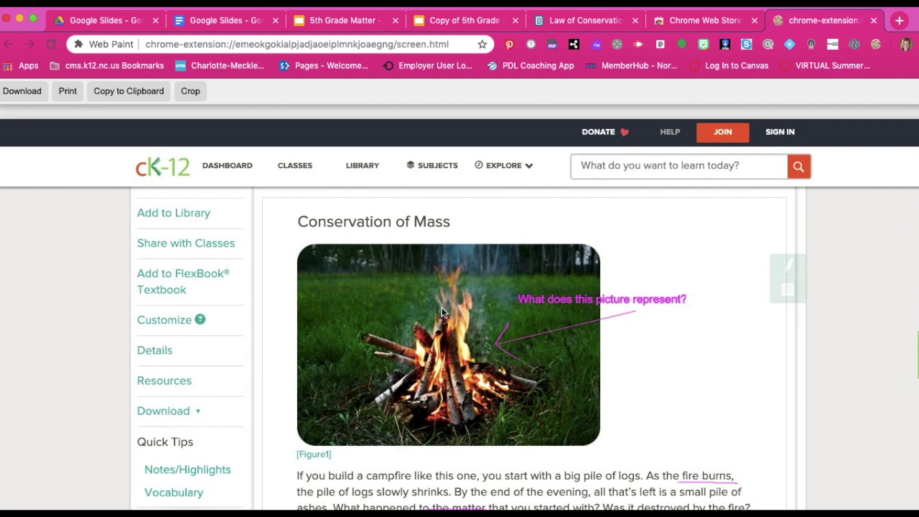
# Crop the Web Paint screenshot to the Conservation of Mass lesson box and download it as screenshot (1).jpg
pyautogui.click(190, 91)
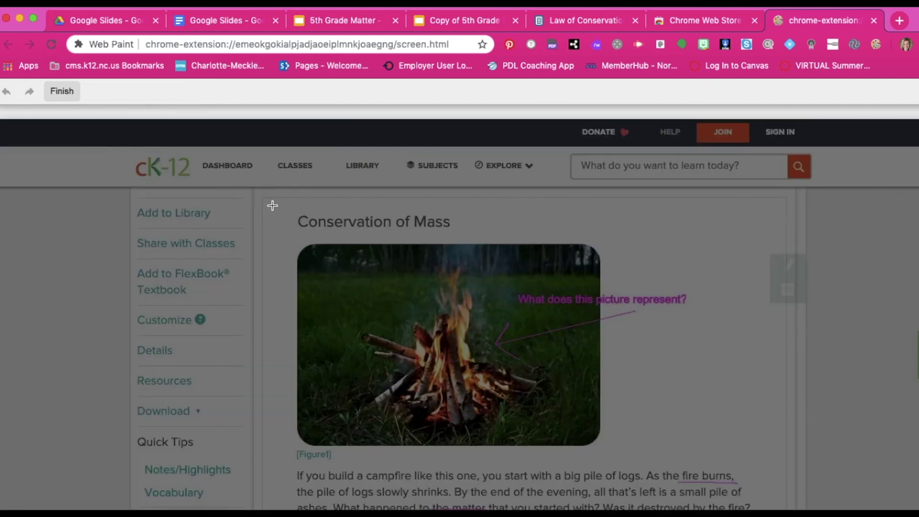
pyautogui.moveTo(272, 205); pyautogui.dragTo(756, 489)
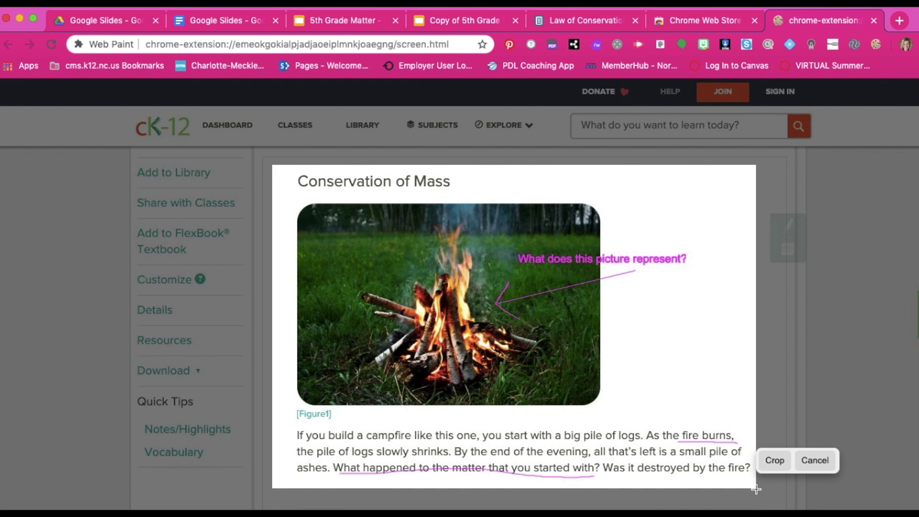
pyautogui.click(772, 462)
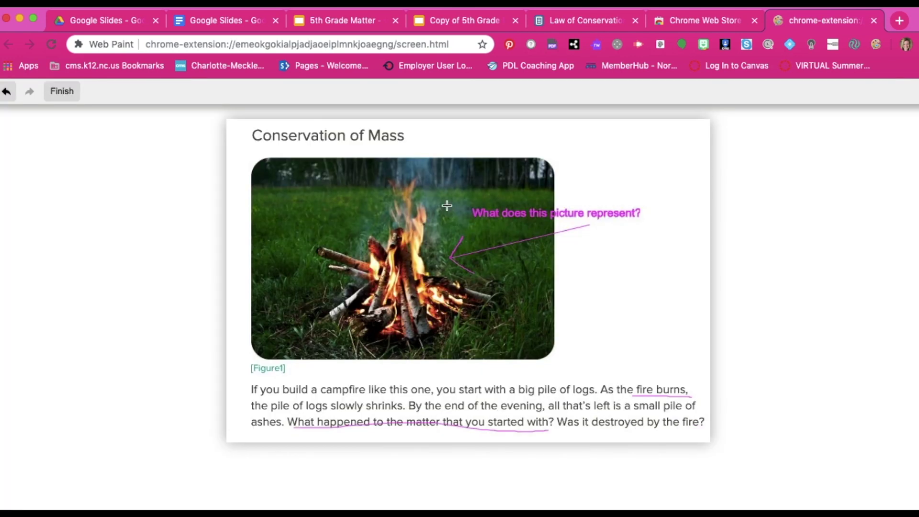
pyautogui.click(70, 96)
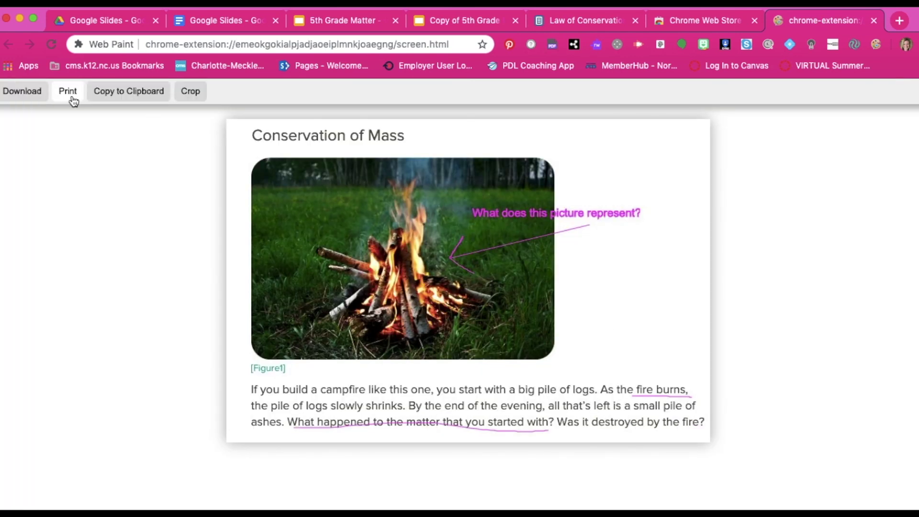
pyautogui.click(35, 97)
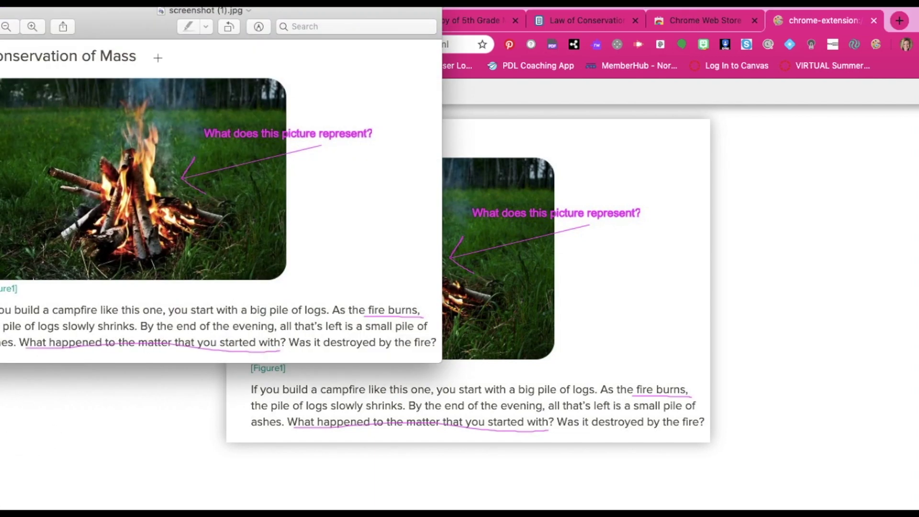
# Attempt File > Save on the Preview screenshot, dismiss the error, and return to the Copy of 5th Grade Matter presentation
pyautogui.moveTo(133, 22); pyautogui.dragTo(247, 77)
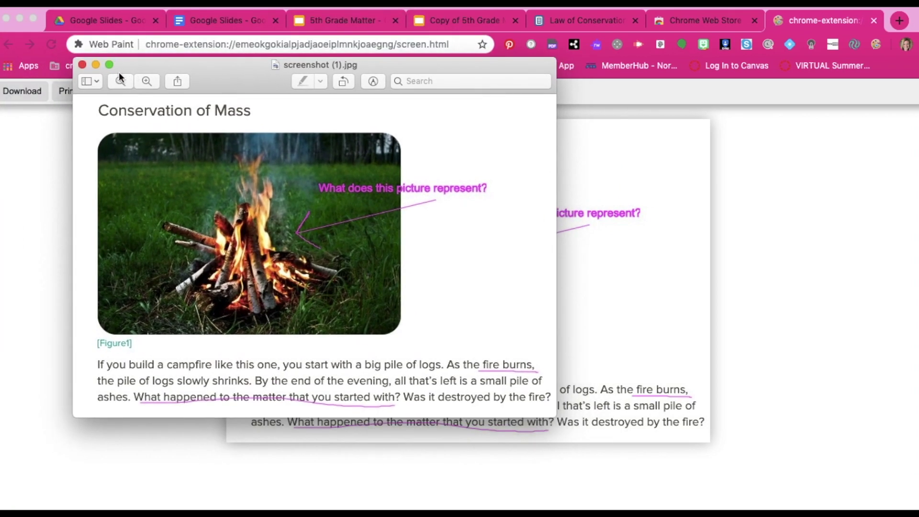
pyautogui.click(53, 1)
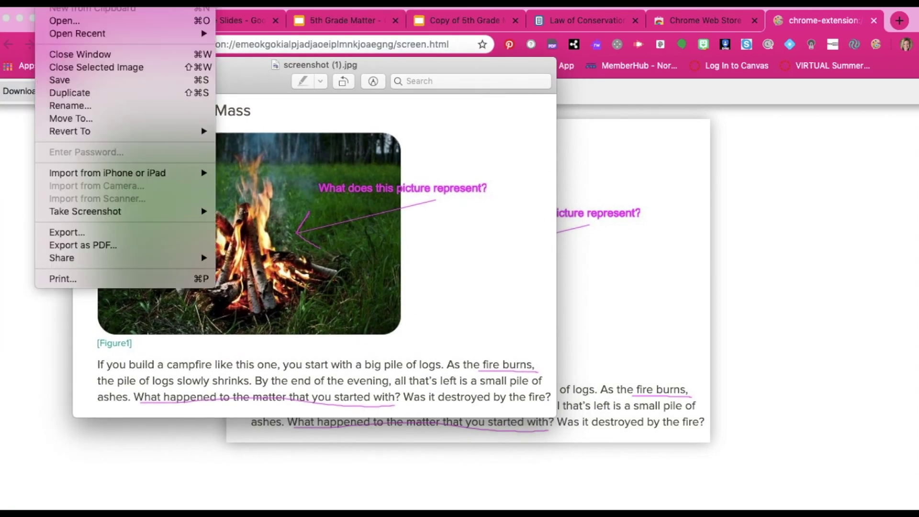
pyautogui.click(73, 81)
pyautogui.click(415, 175)
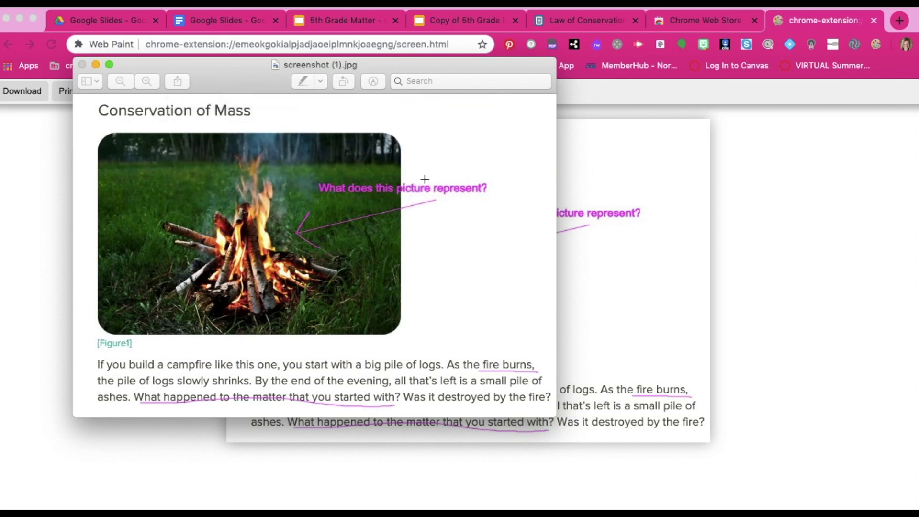
pyautogui.click(358, 22)
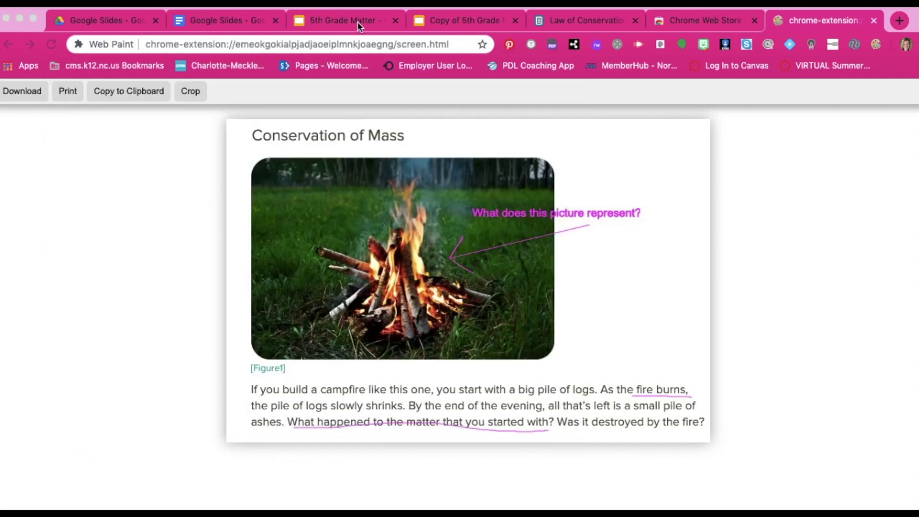
pyautogui.click(436, 29)
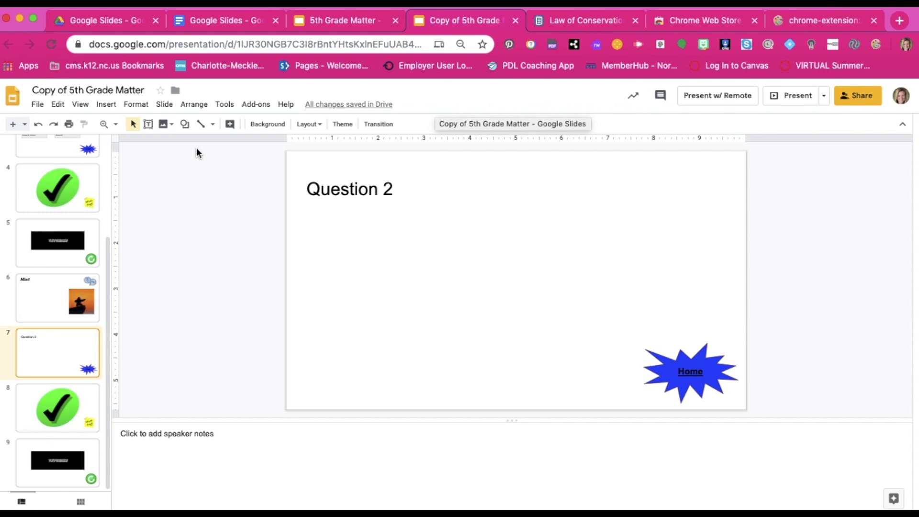
# Upload screenshot (1).jpg from Downloads onto slide 7 and shrink it to fit left of the Home star
pyautogui.click(106, 105)
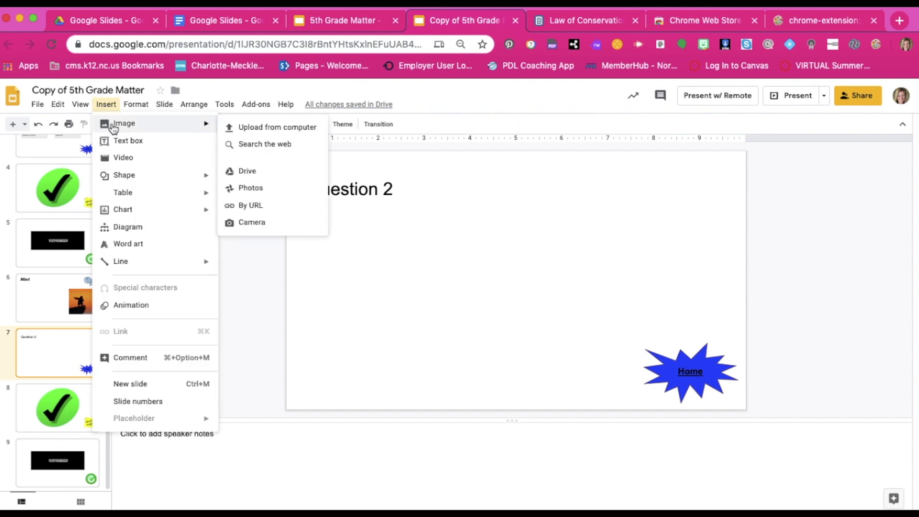
pyautogui.click(261, 126)
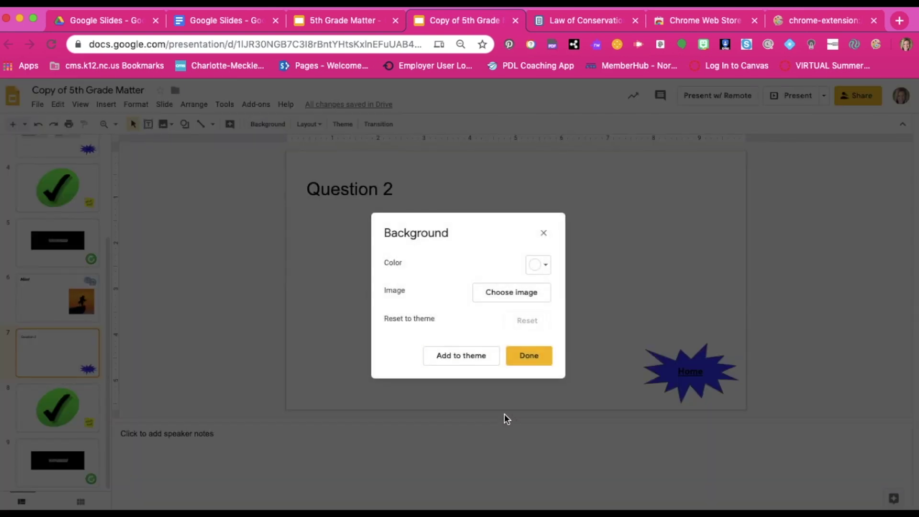
pyautogui.press('Escape')
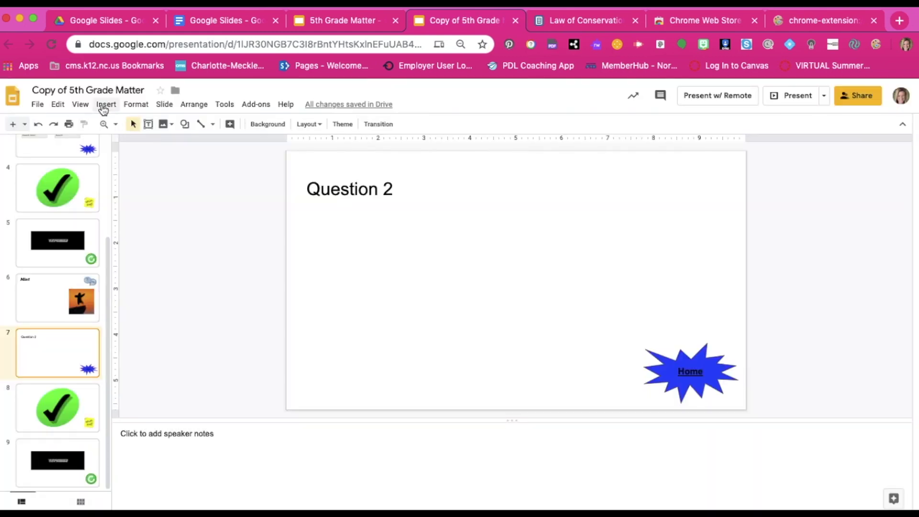
pyautogui.click(105, 105)
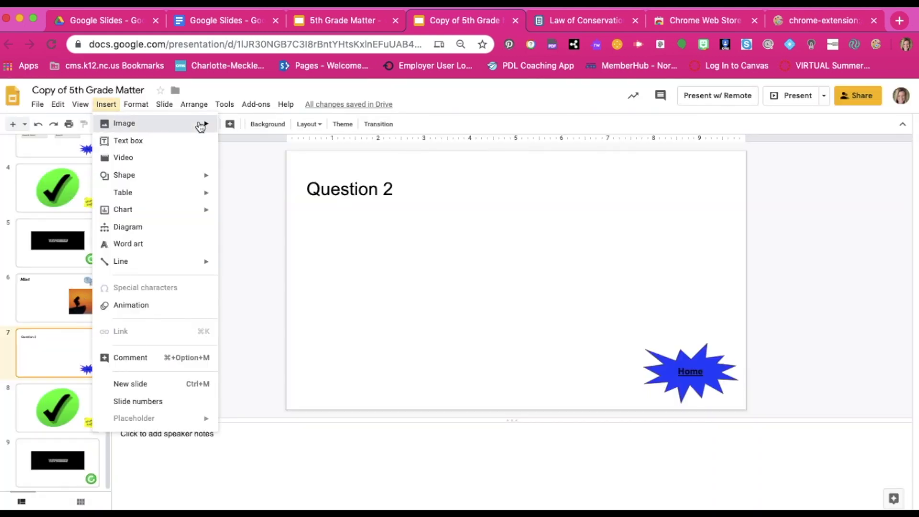
pyautogui.moveTo(201, 124)
pyautogui.click(249, 127)
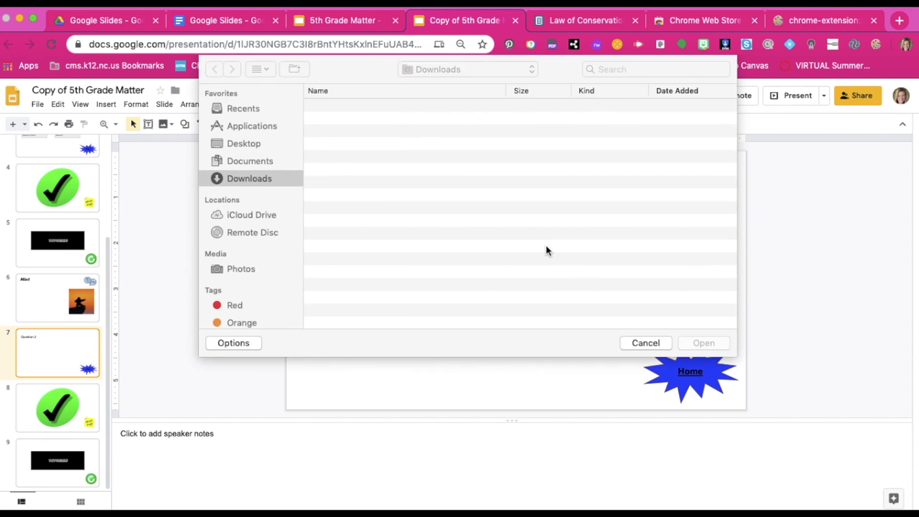
pyautogui.click(378, 107)
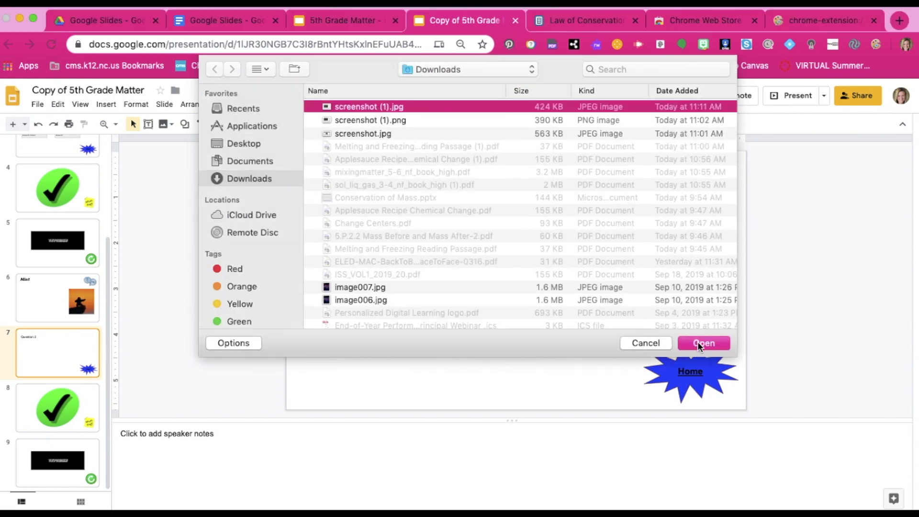
pyautogui.click(697, 341)
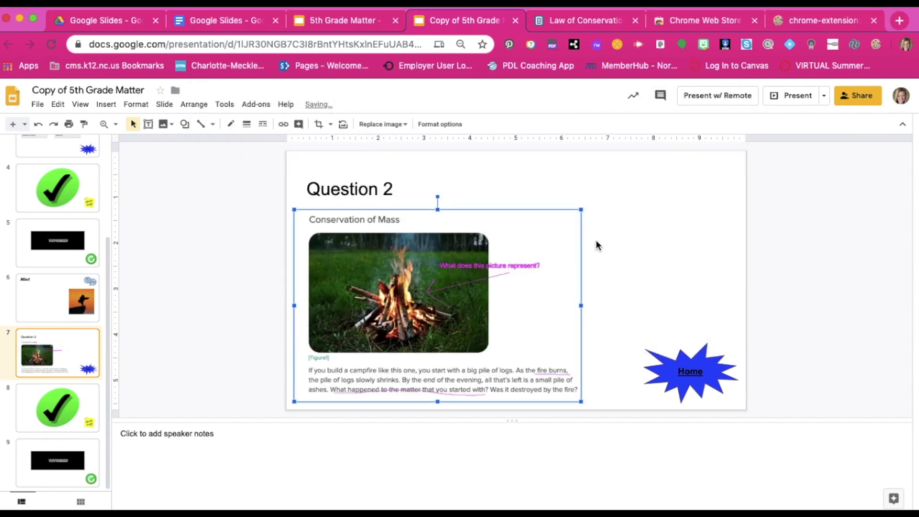
pyautogui.moveTo(583, 209); pyautogui.dragTo(572, 216)
pyautogui.click(593, 259)
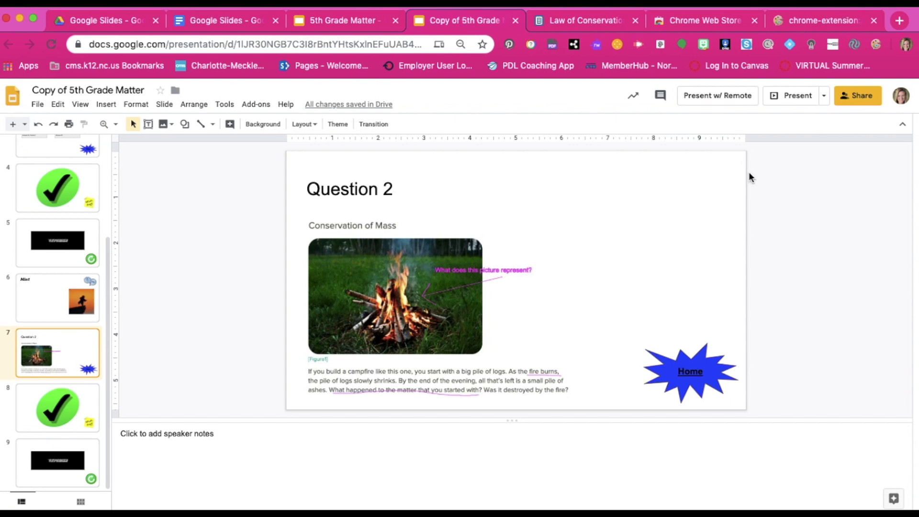
# Present Question 2 in presenter view and bring up the Web Paint annotation toolbar at the bottom
pyautogui.click(825, 98)
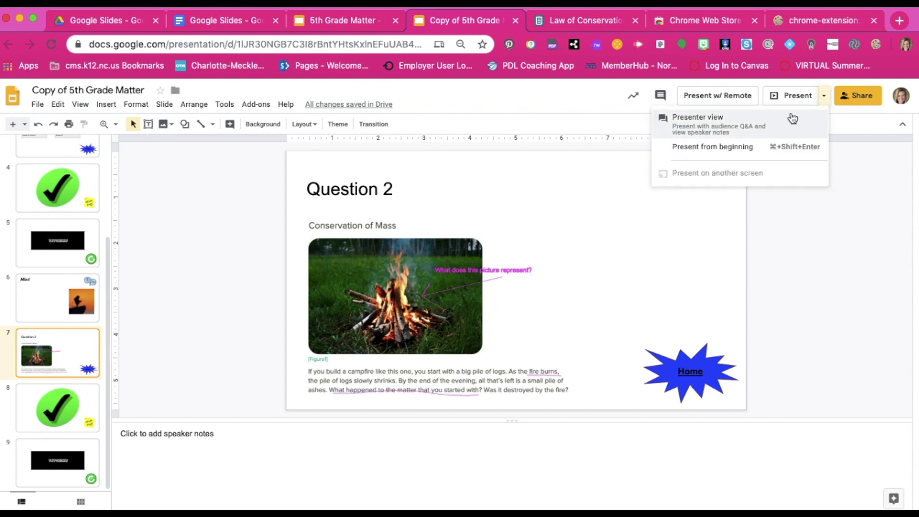
pyautogui.click(751, 121)
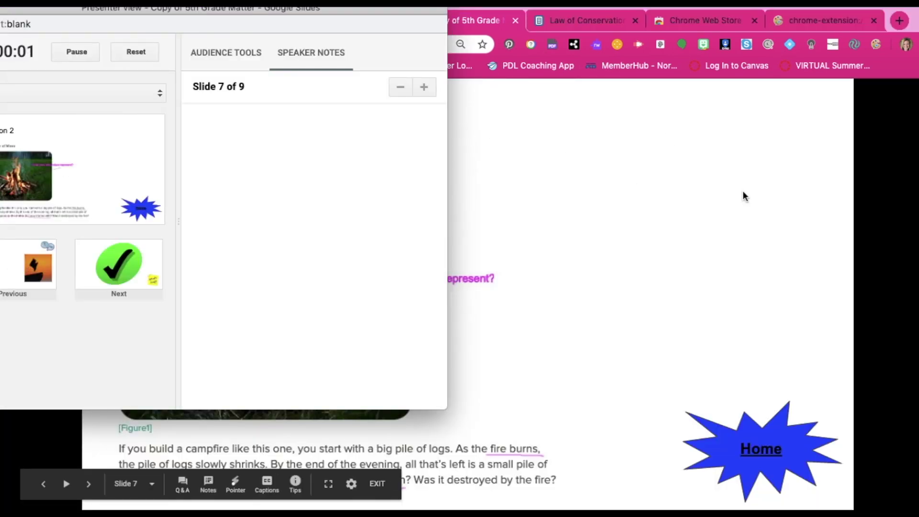
pyautogui.click(743, 192)
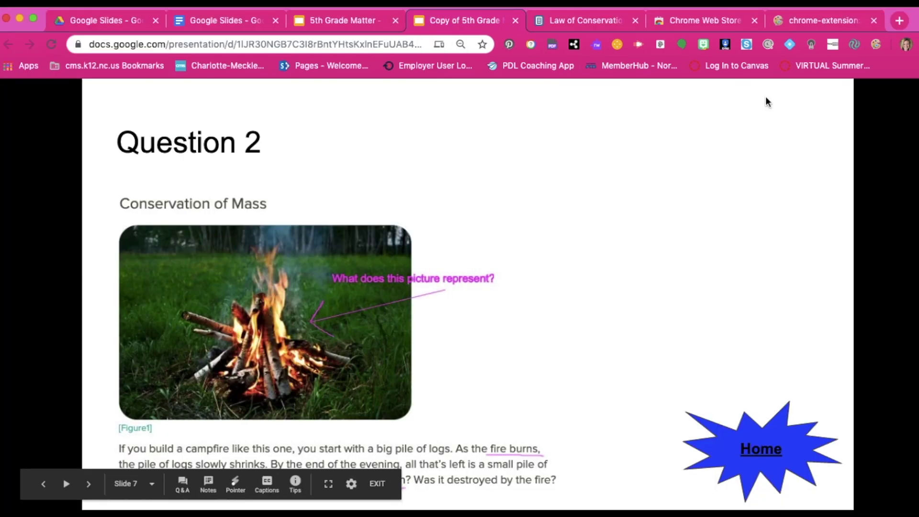
pyautogui.click(878, 43)
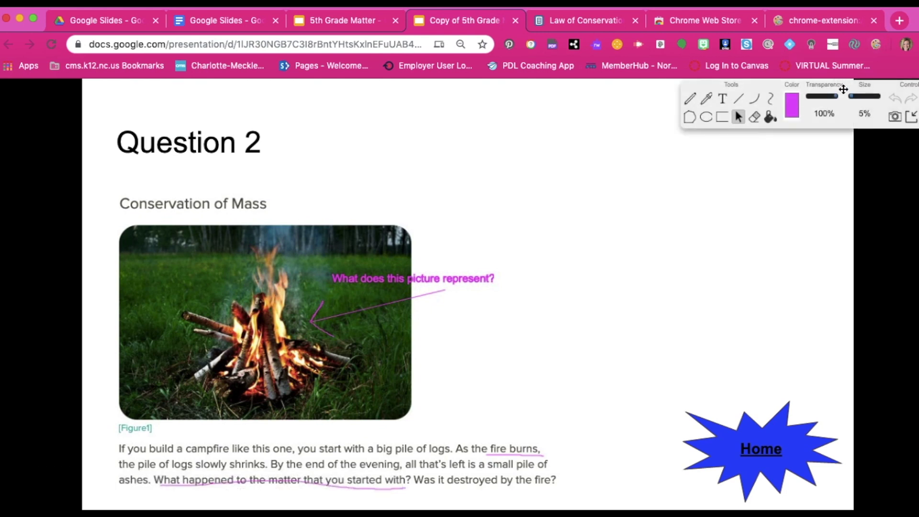
pyautogui.moveTo(842, 85)
pyautogui.mouseDown()
pyautogui.moveTo(841, 161)
pyautogui.moveTo(735, 368)
pyautogui.moveTo(710, 464)
pyautogui.moveTo(743, 476)
pyautogui.mouseUp()
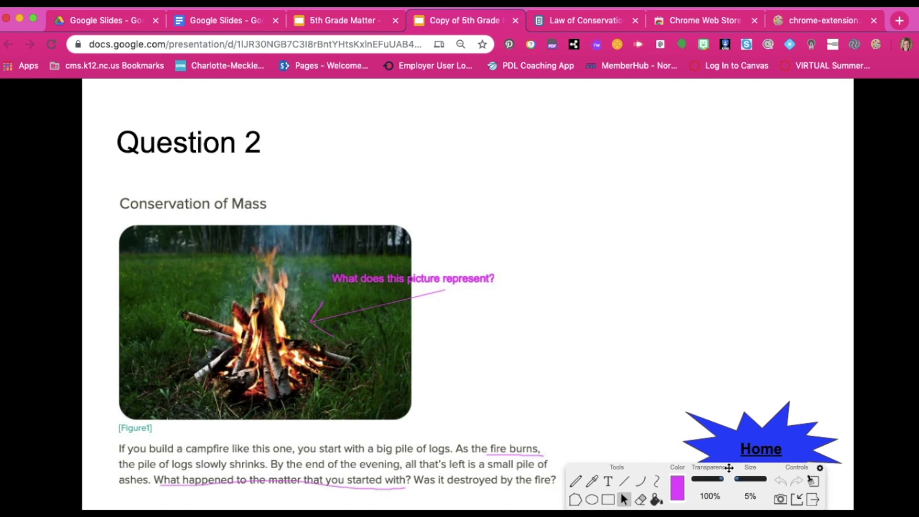
# Draw two magenta pencil strokes at the slide's top right, then clear them
pyautogui.click(576, 482)
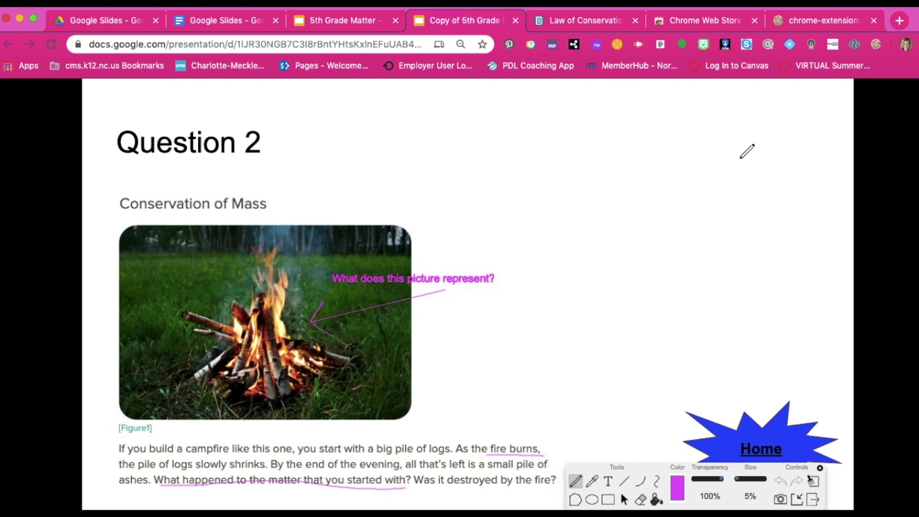
pyautogui.moveTo(717, 118); pyautogui.dragTo(712, 256)
pyautogui.moveTo(729, 123); pyautogui.dragTo(737, 252)
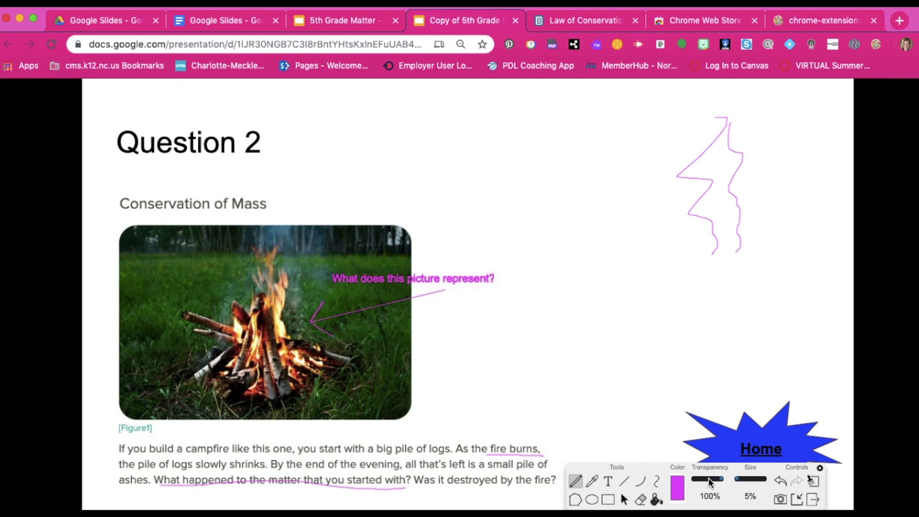
pyautogui.click(814, 481)
# Add a text annotation right of the heading, then clear it
pyautogui.click(608, 481)
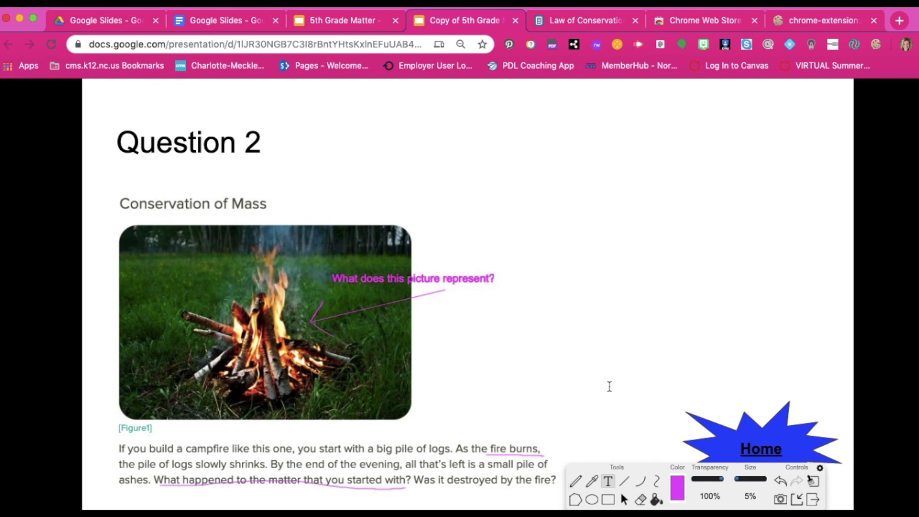
pyautogui.click(611, 197)
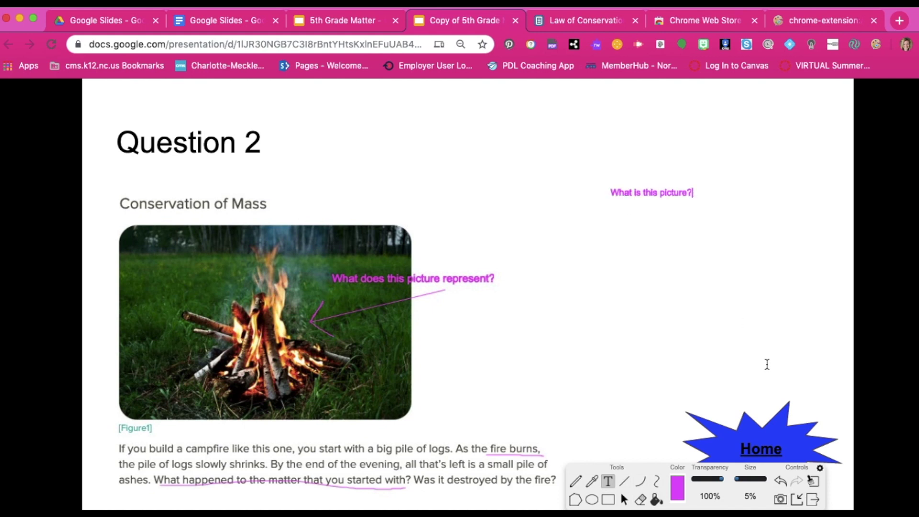
pyautogui.click(817, 485)
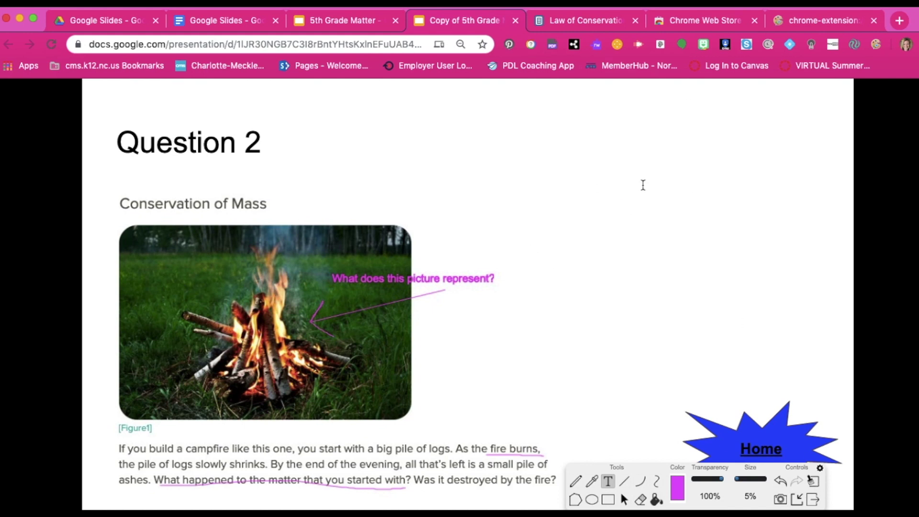